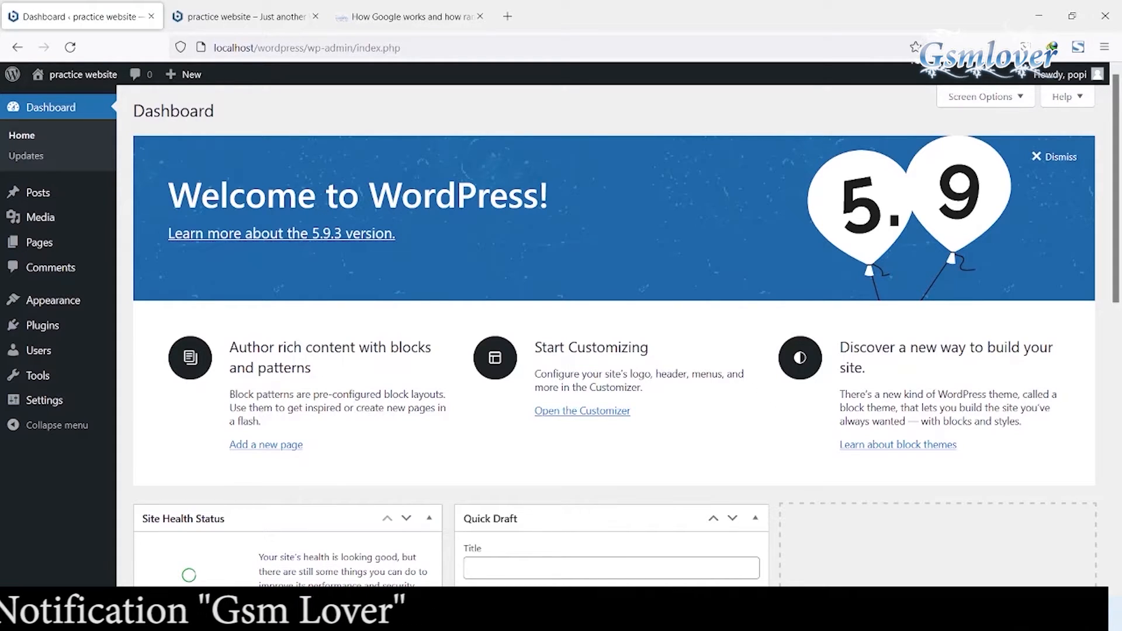
Step: Open the theme Customizer for the site
mouse_move(53, 300)
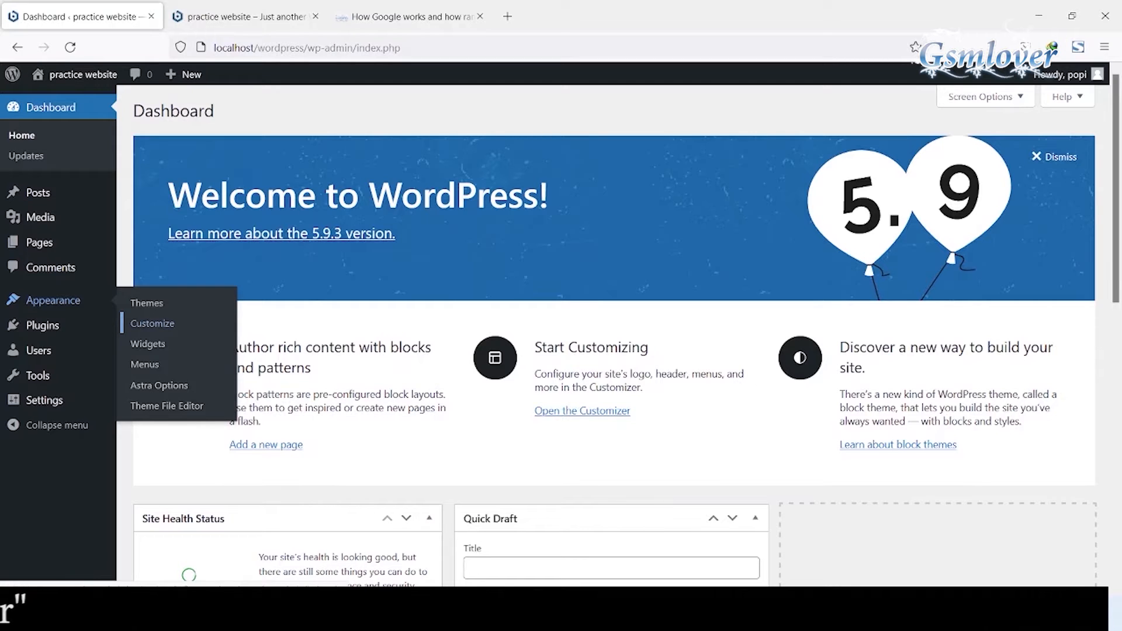
click(152, 323)
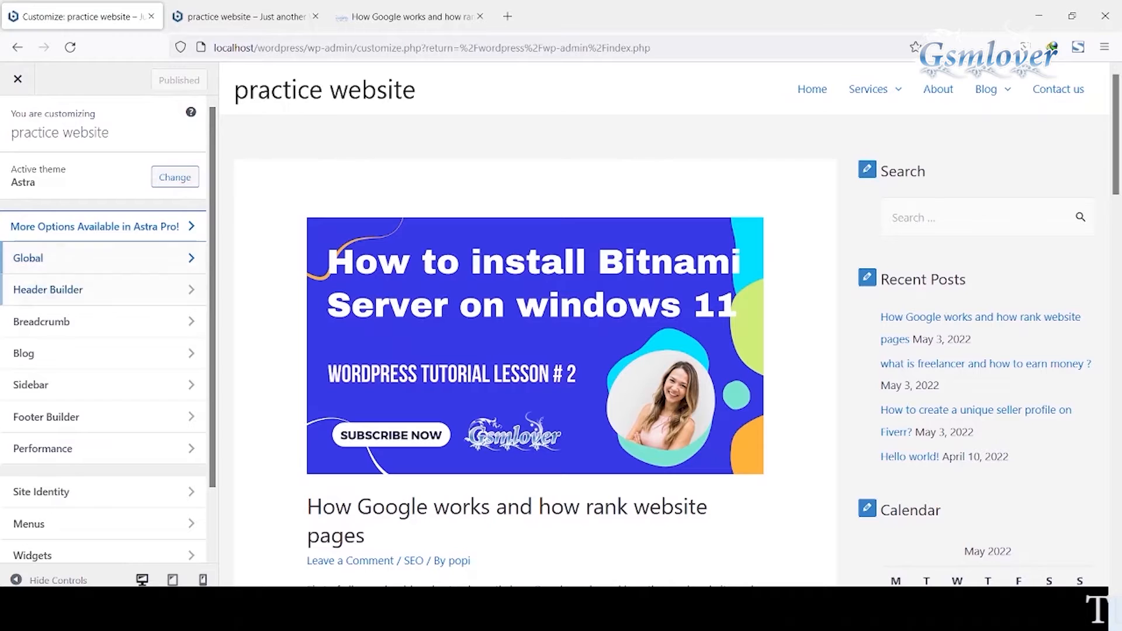
scroll(103, 327, down, 2)
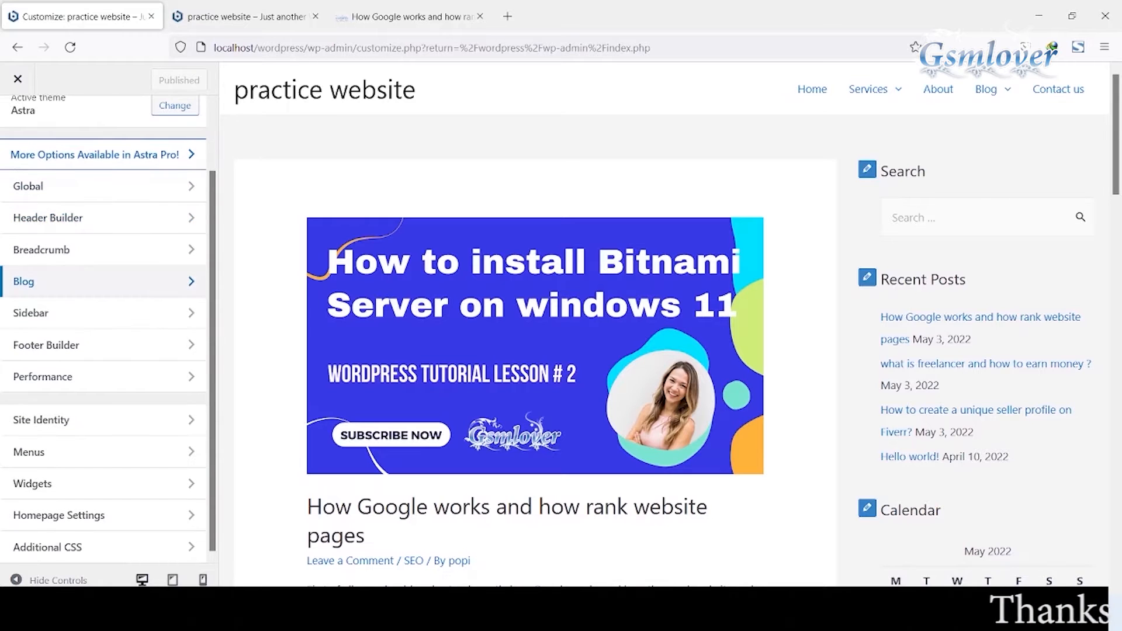
scroll(104, 485, up, 2)
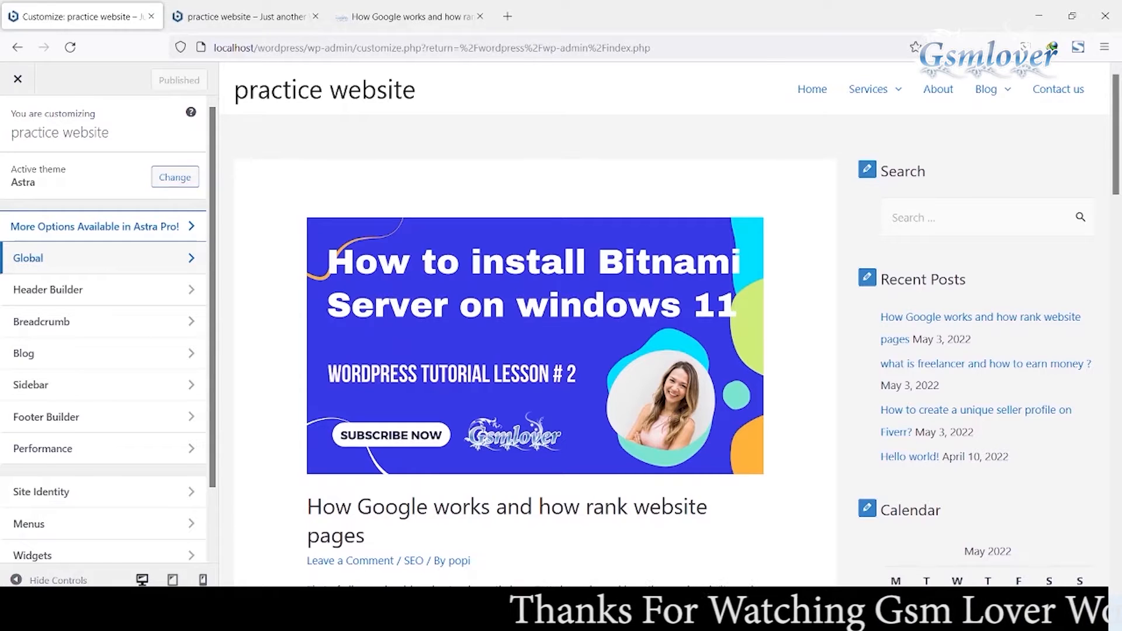
Step: Open the Global Typography settings and look through the body and heading font options
click(35, 258)
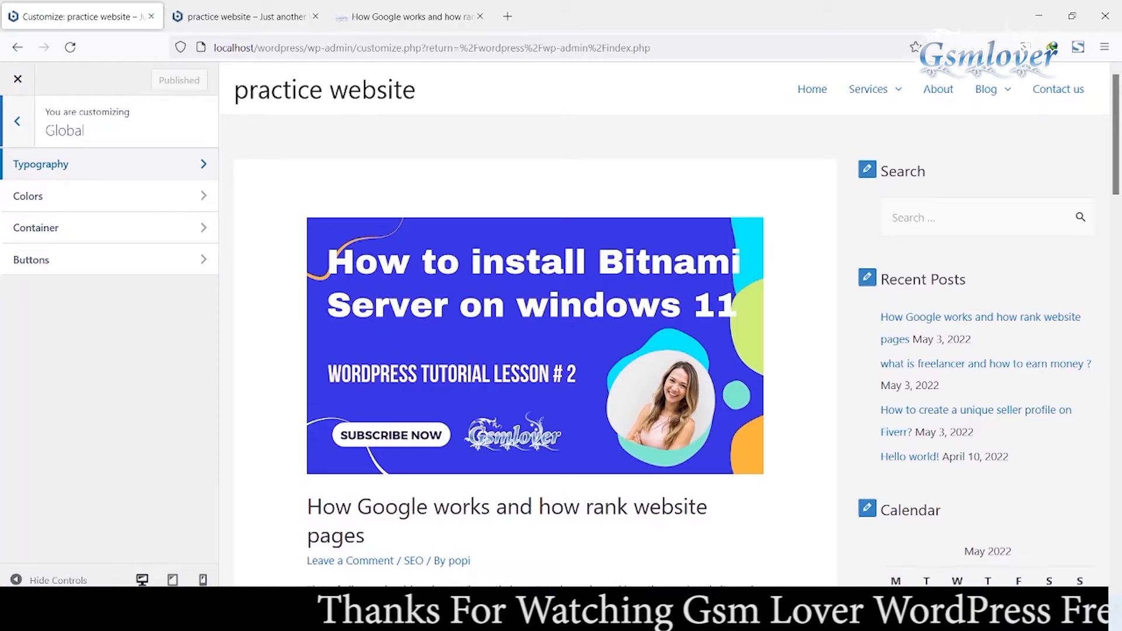
click(41, 163)
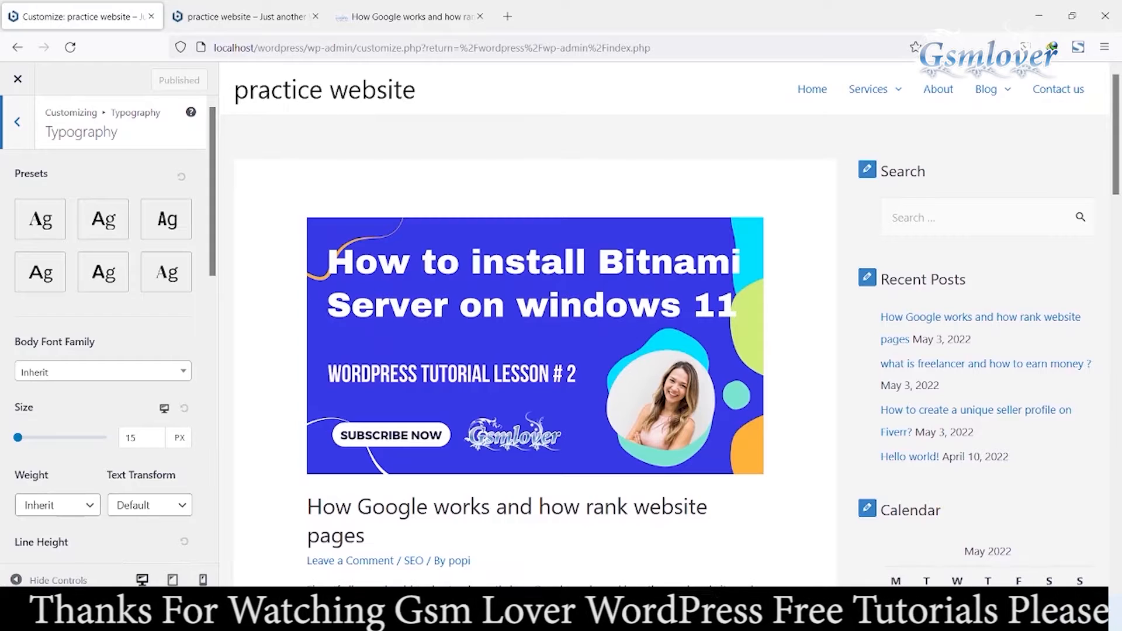
scroll(111, 321, down, 3)
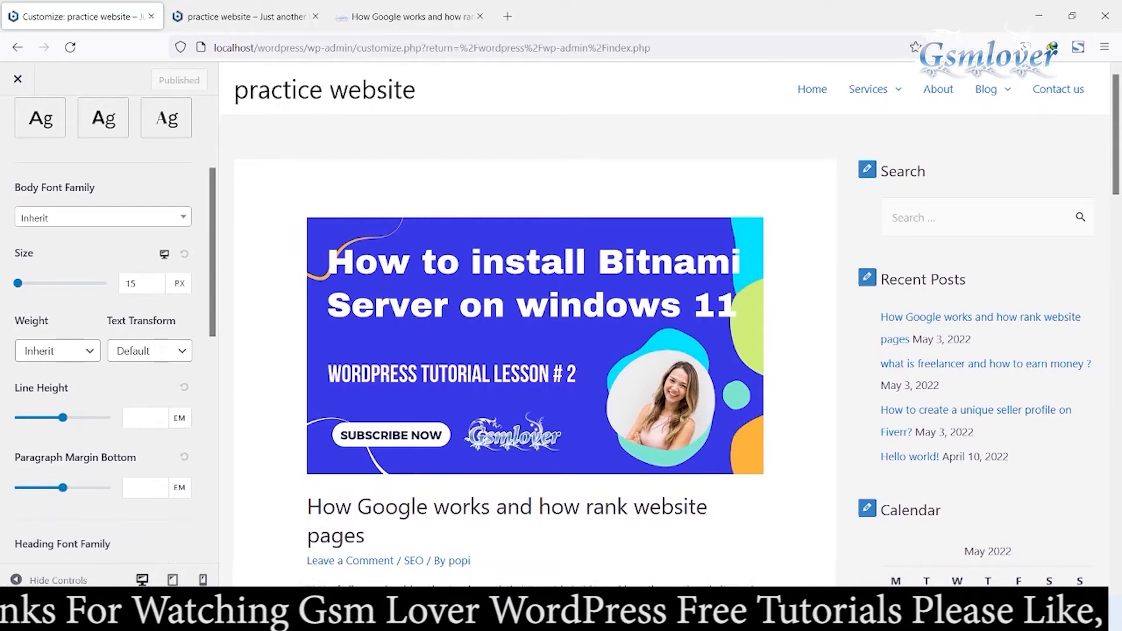
scroll(111, 321, down, 7)
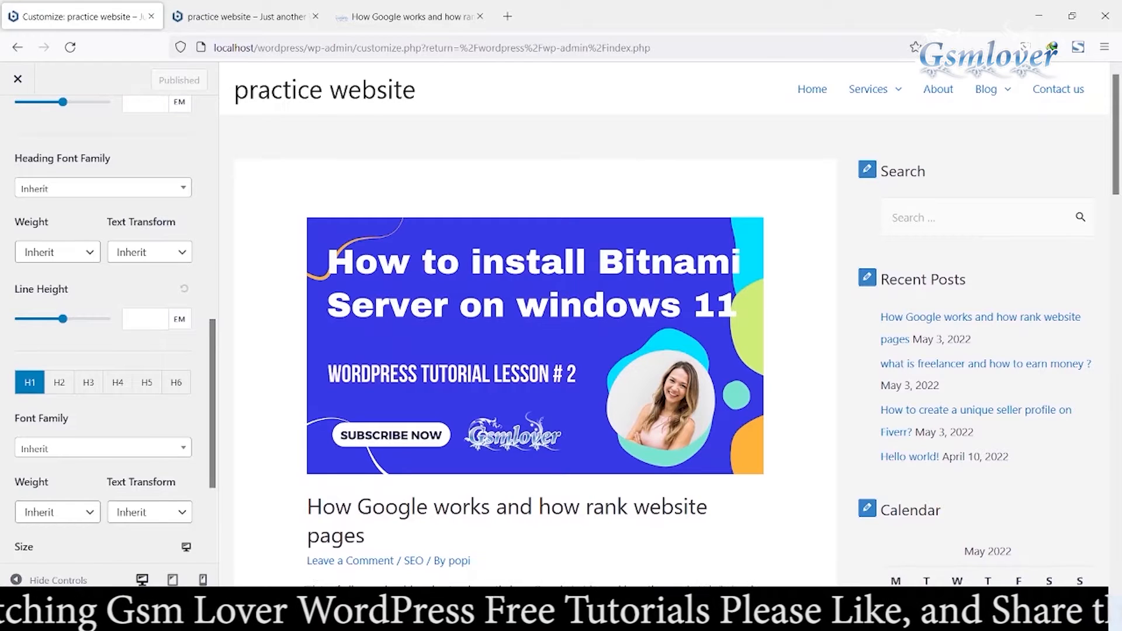
scroll(111, 321, down, 3)
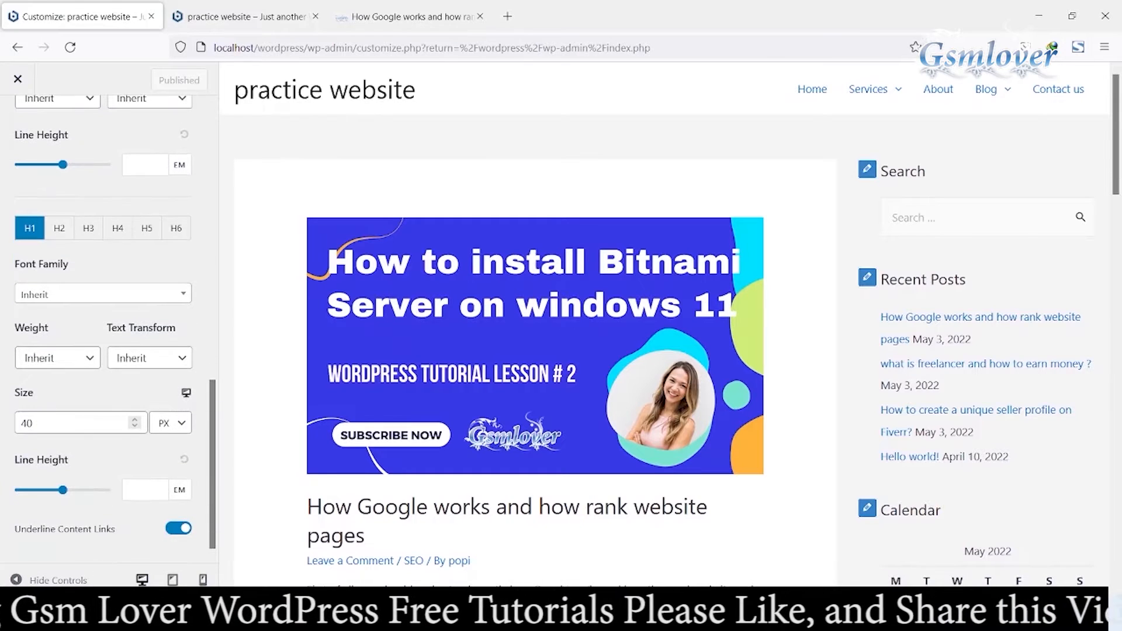
scroll(111, 321, up, 13)
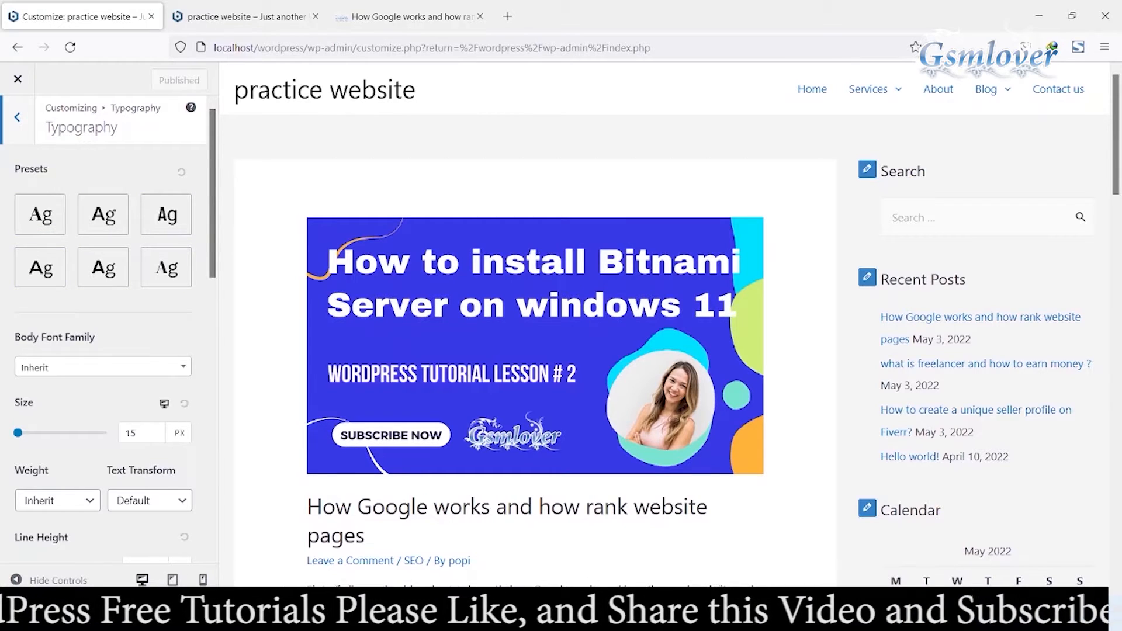
Step: Examine the body font family list and the remaining heading typography settings, then return to Global
scroll(108, 327, down, 3)
click(103, 212)
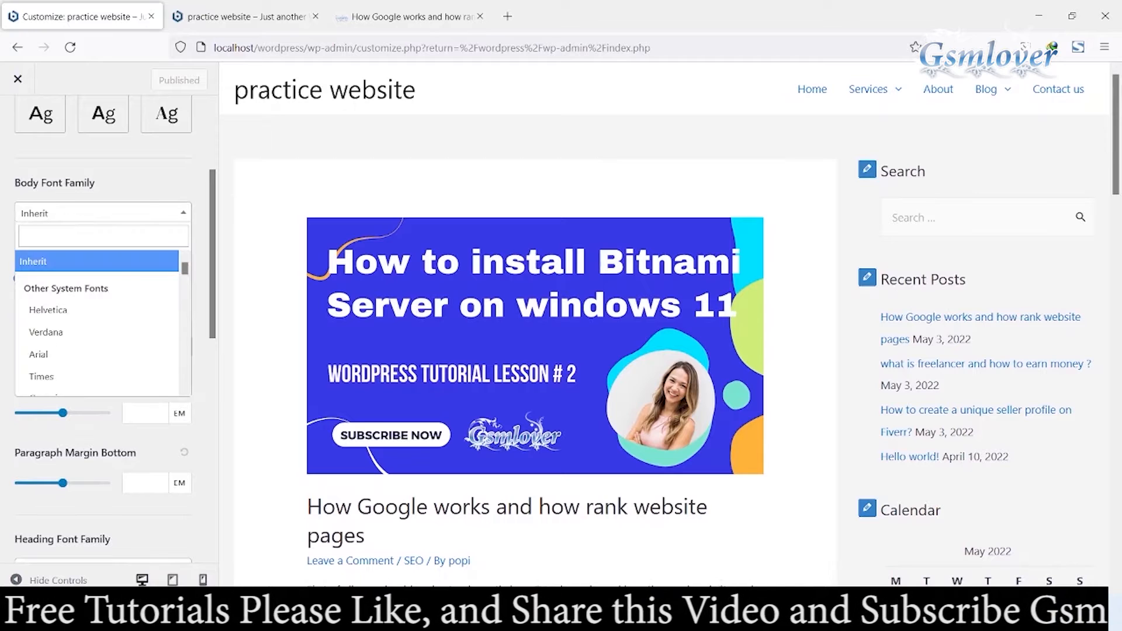
click(103, 212)
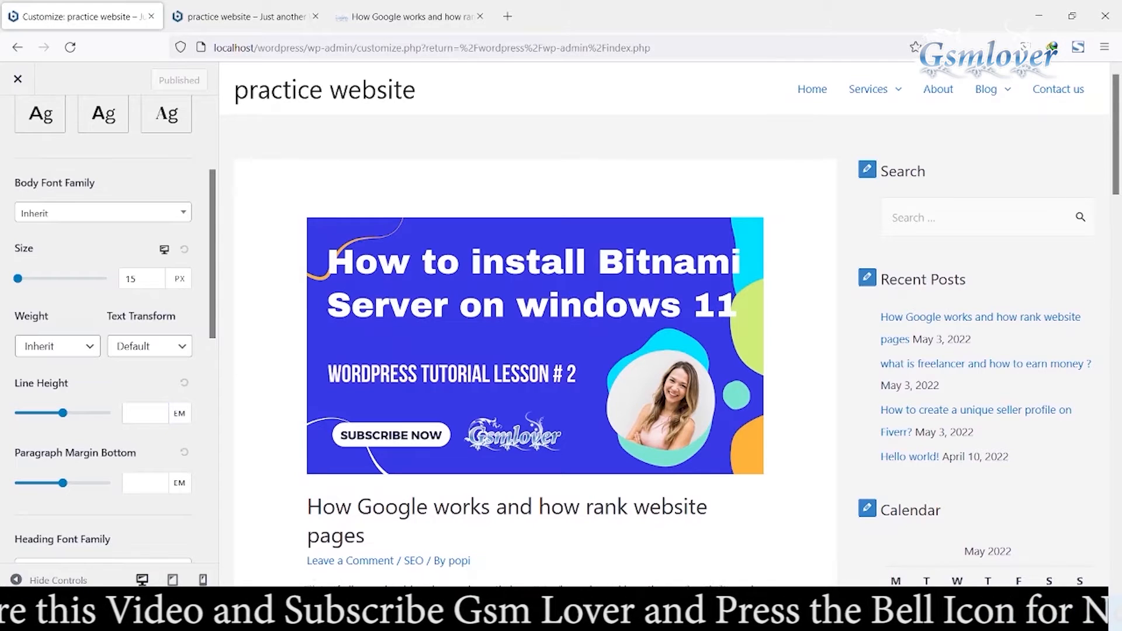
scroll(105, 327, down, 3)
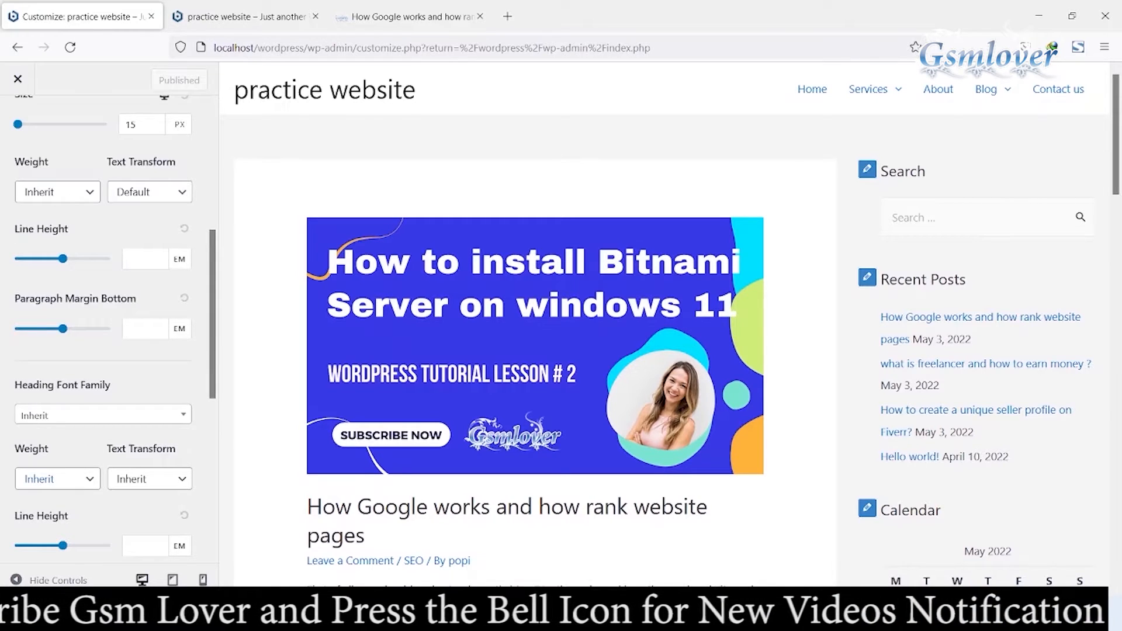
scroll(106, 328, down, 3)
scroll(105, 328, down, 3)
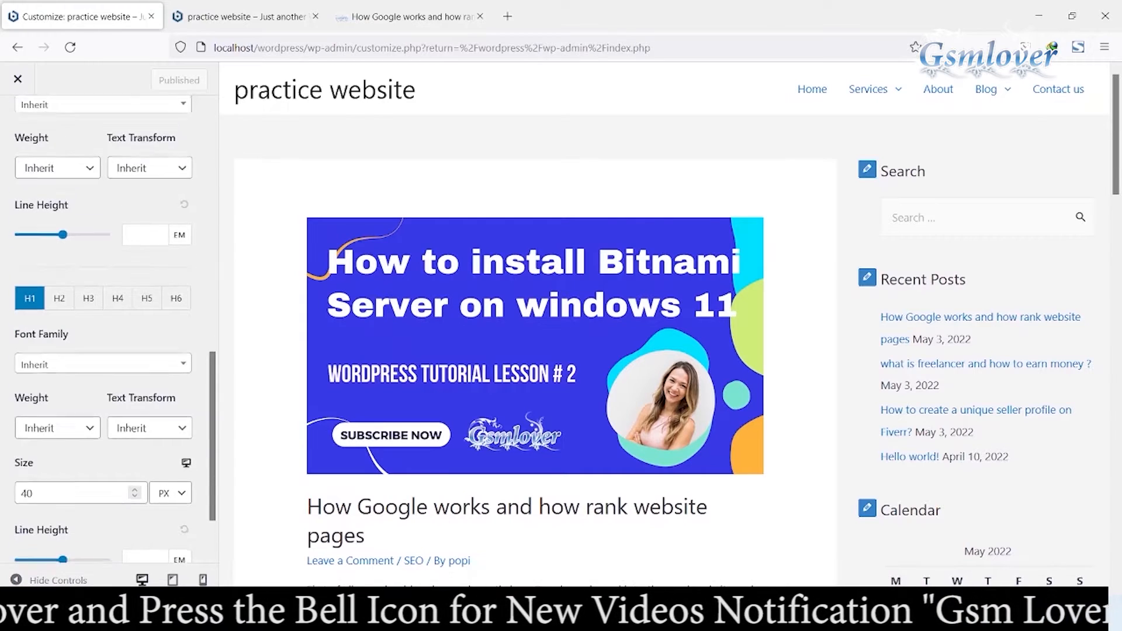
scroll(105, 327, down, 2)
scroll(105, 327, up, 10)
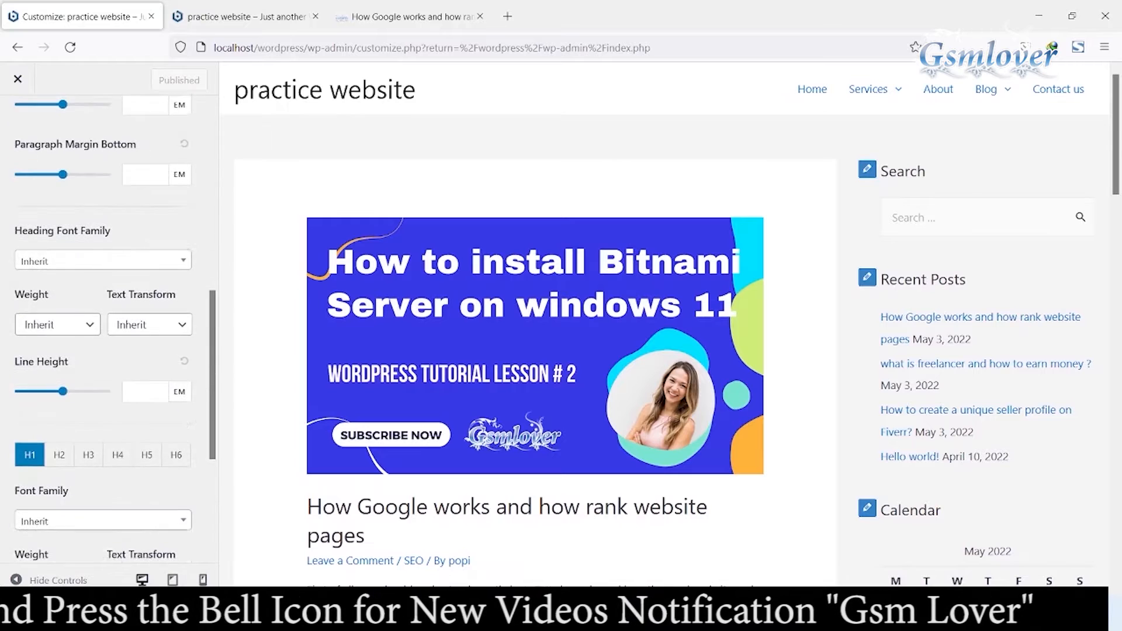
click(17, 122)
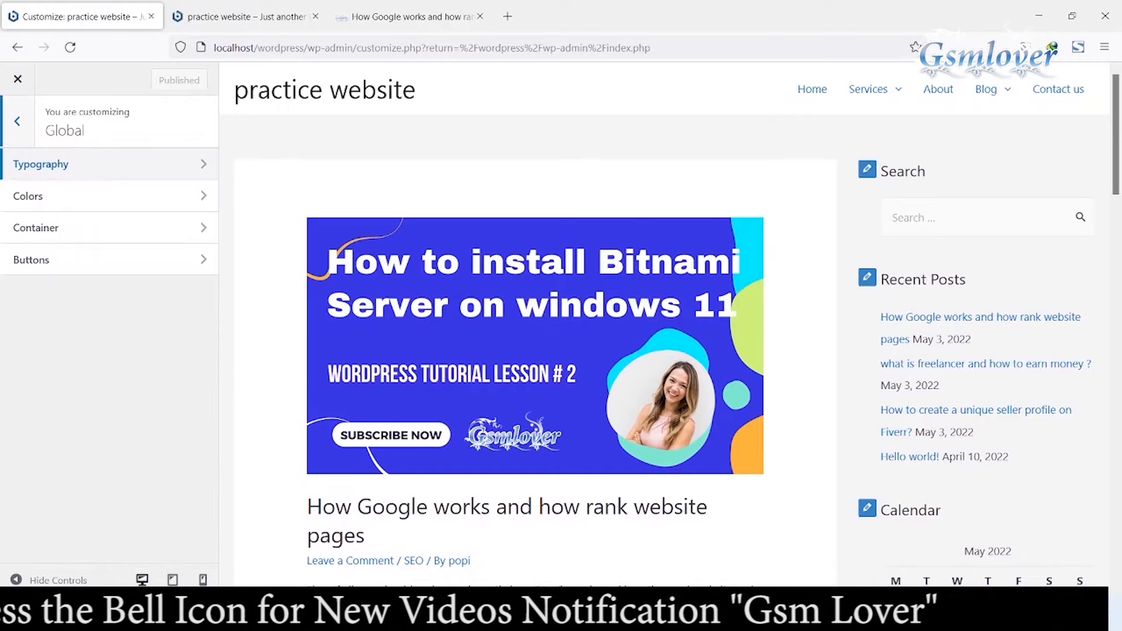
Step: Open the Global Colors settings and review the palette and colour options
click(88, 196)
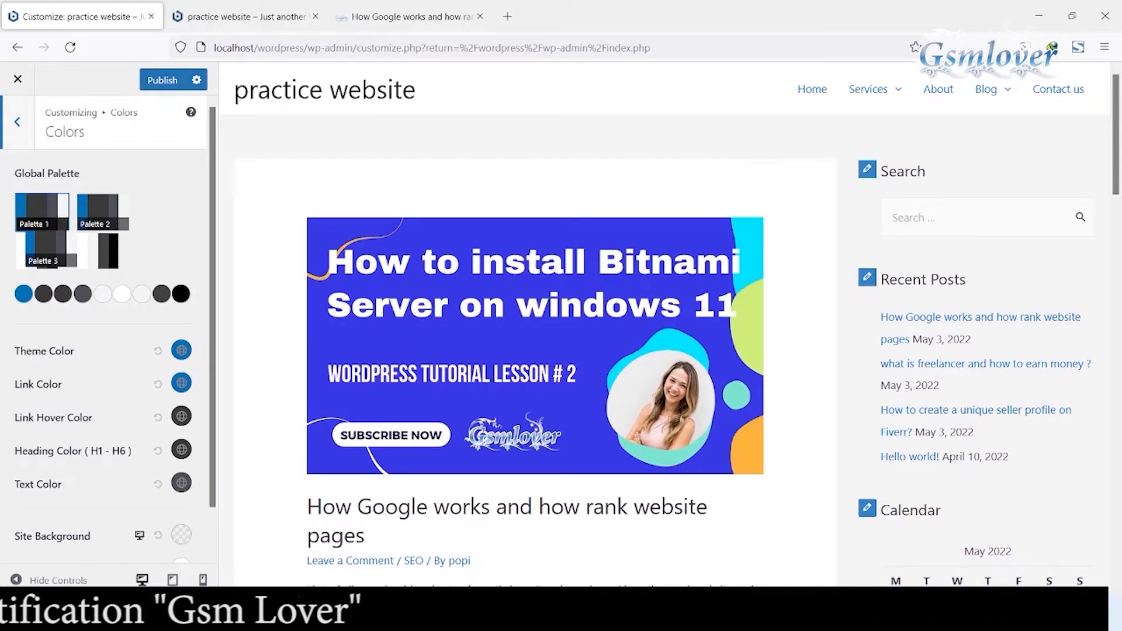
scroll(108, 327, down, 1)
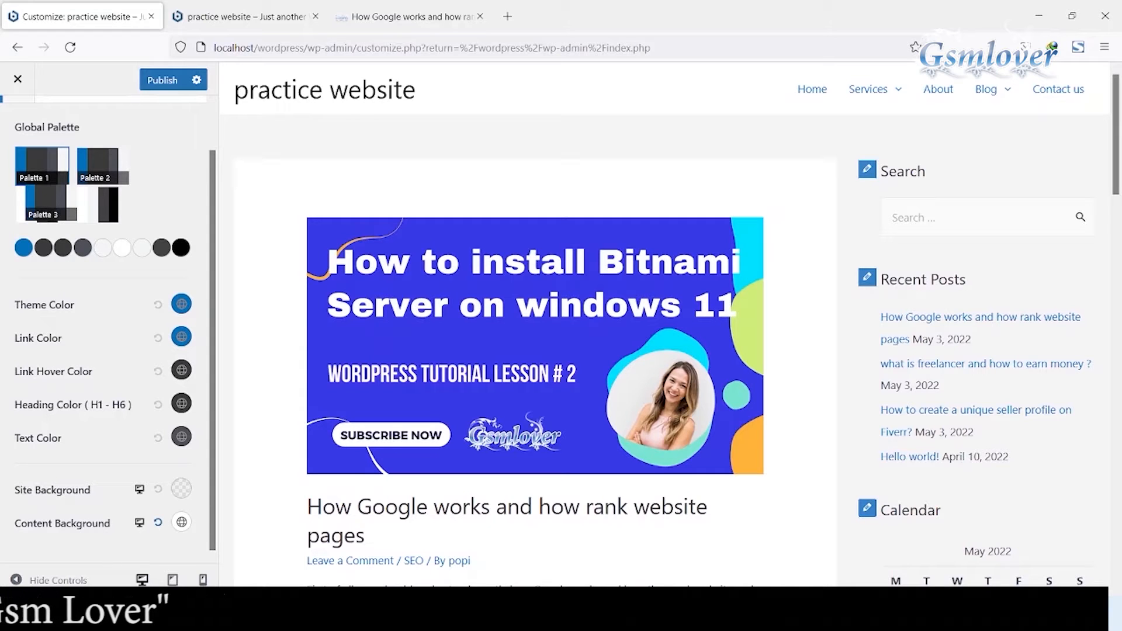
scroll(108, 327, up, 1)
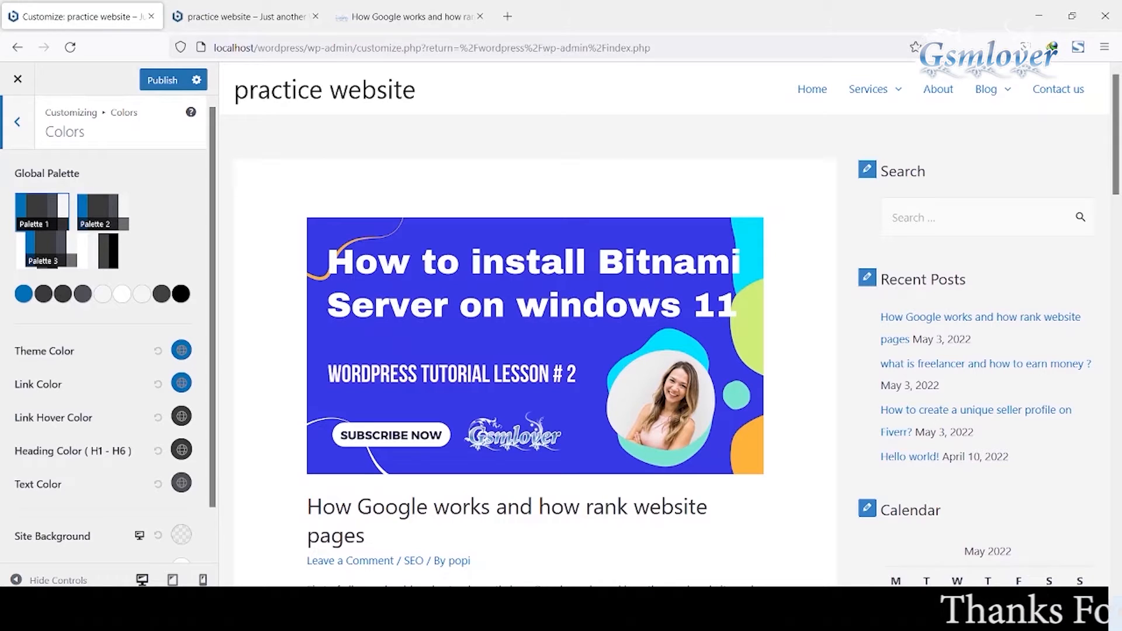
Step: Try a red heading colour and a blue text colour, then reset both colours to default
click(181, 449)
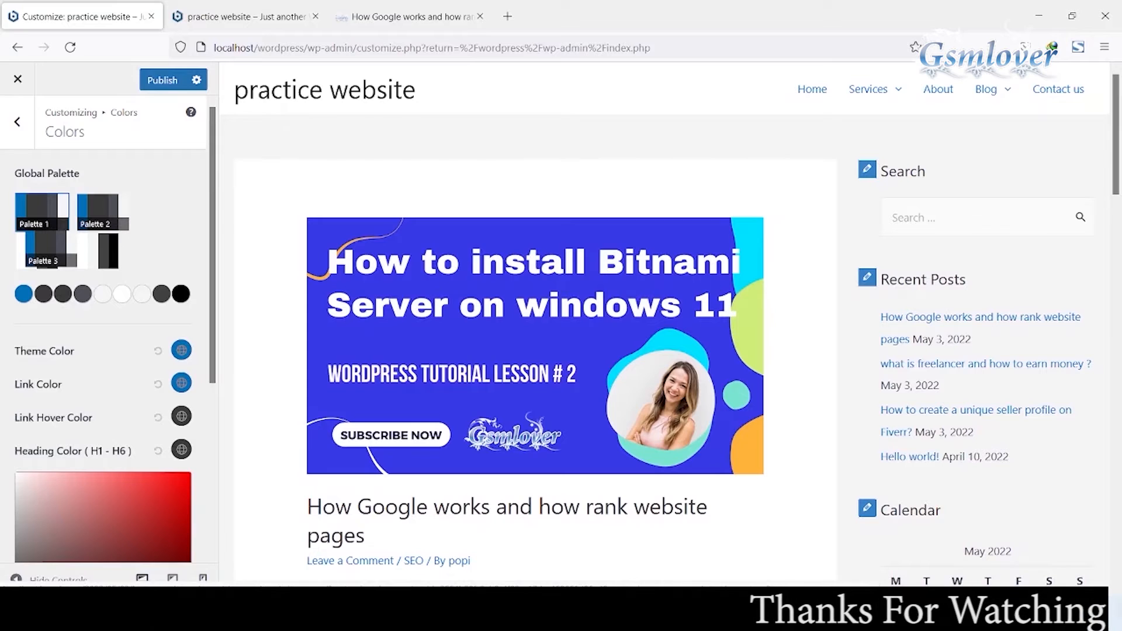
drag(102, 518, 188, 479)
click(181, 449)
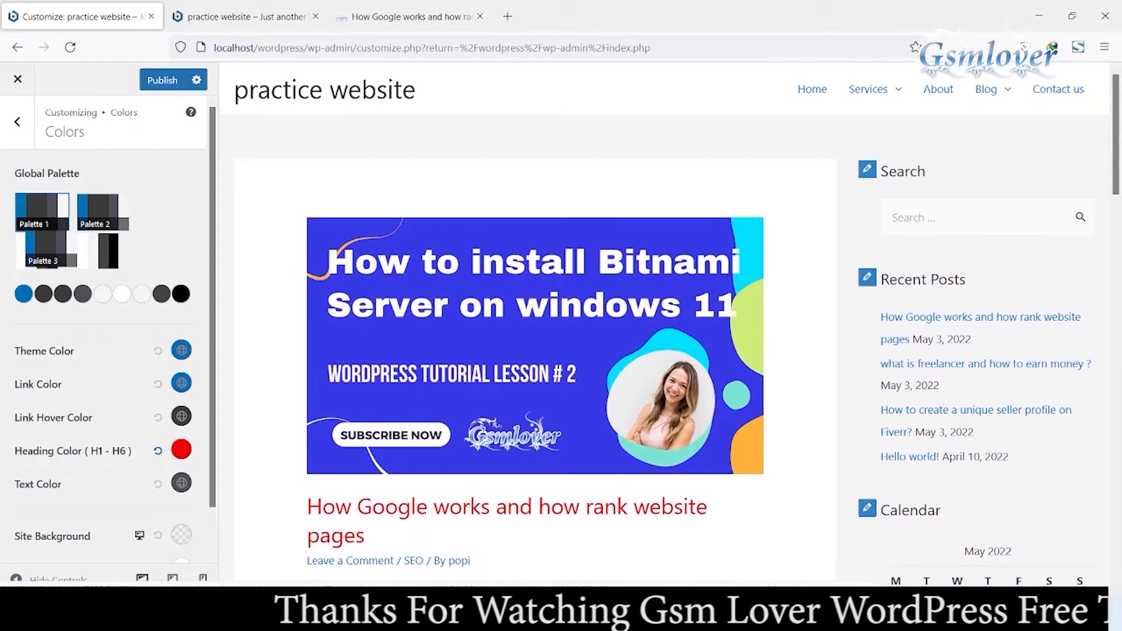
scroll(535, 321, down, 4)
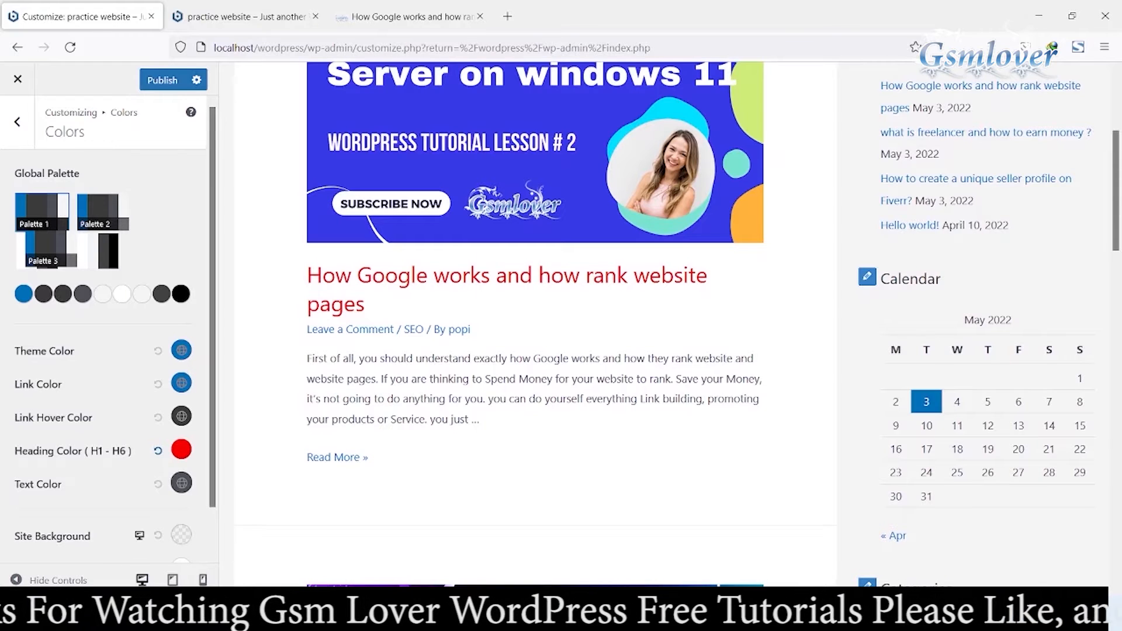
click(181, 483)
click(174, 522)
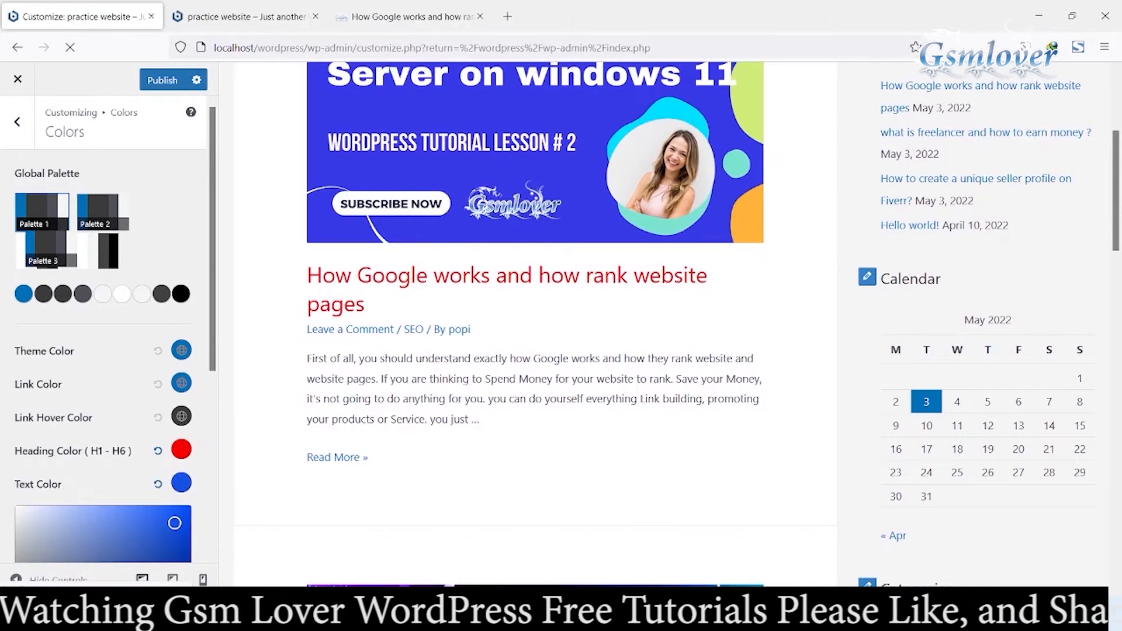
drag(174, 523, 184, 513)
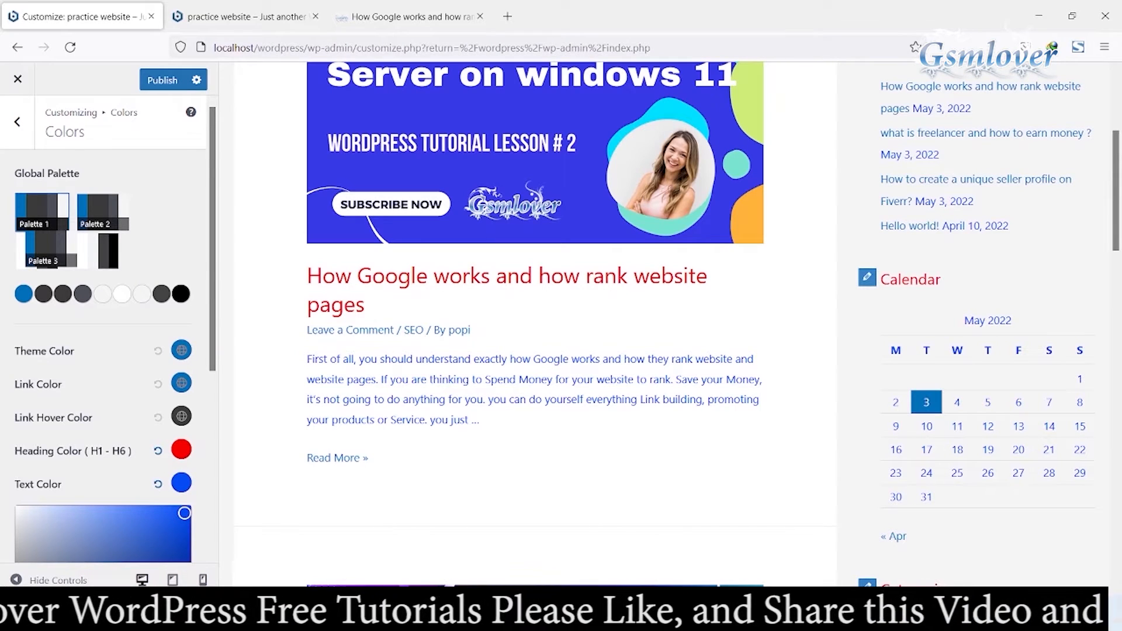
click(158, 483)
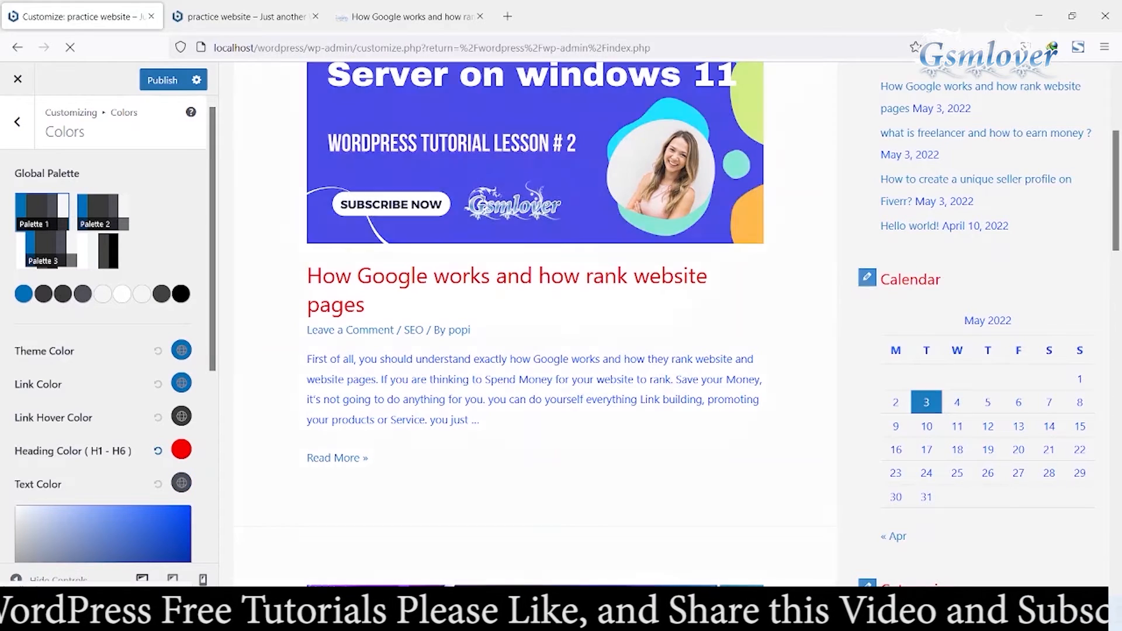
click(158, 451)
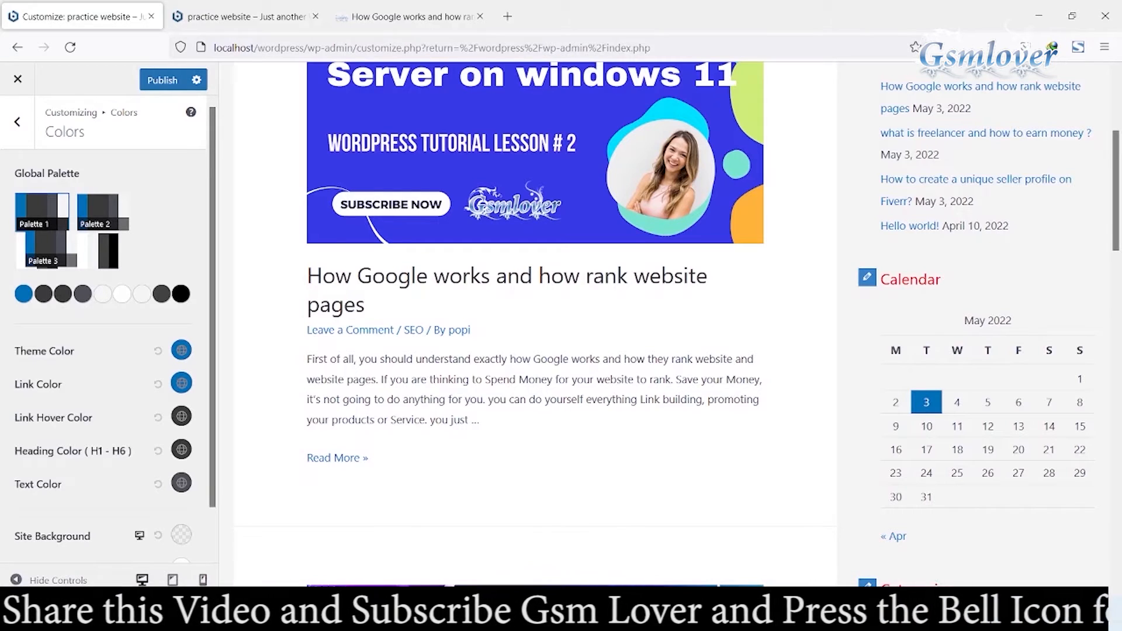
Step: Set the link colour to red, #F90606
click(181, 383)
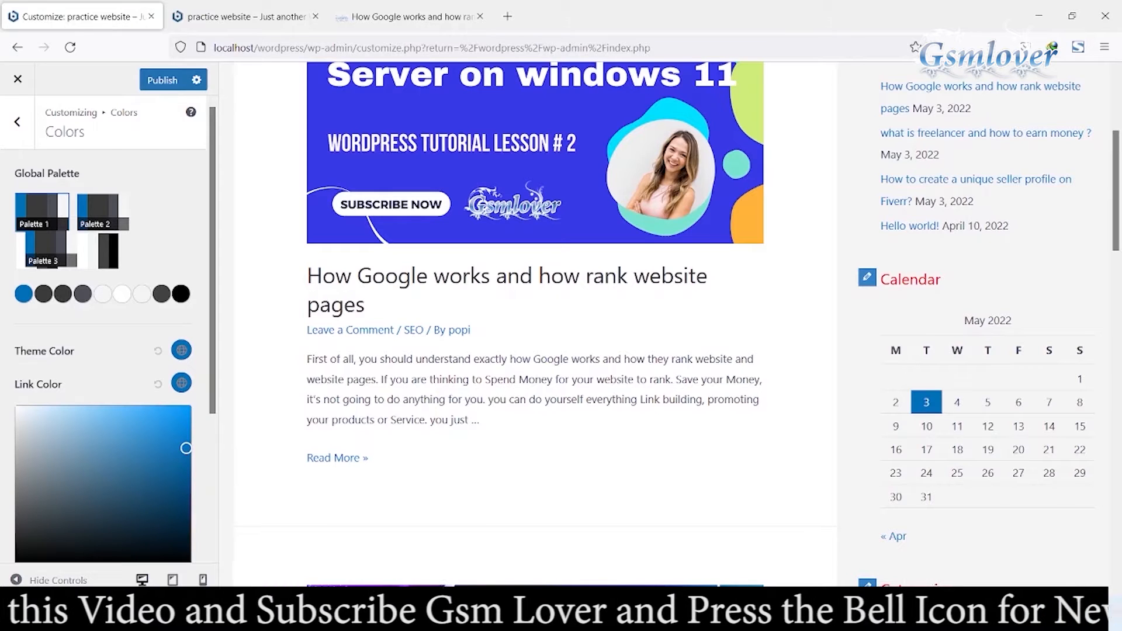
scroll(92, 435, down, 3)
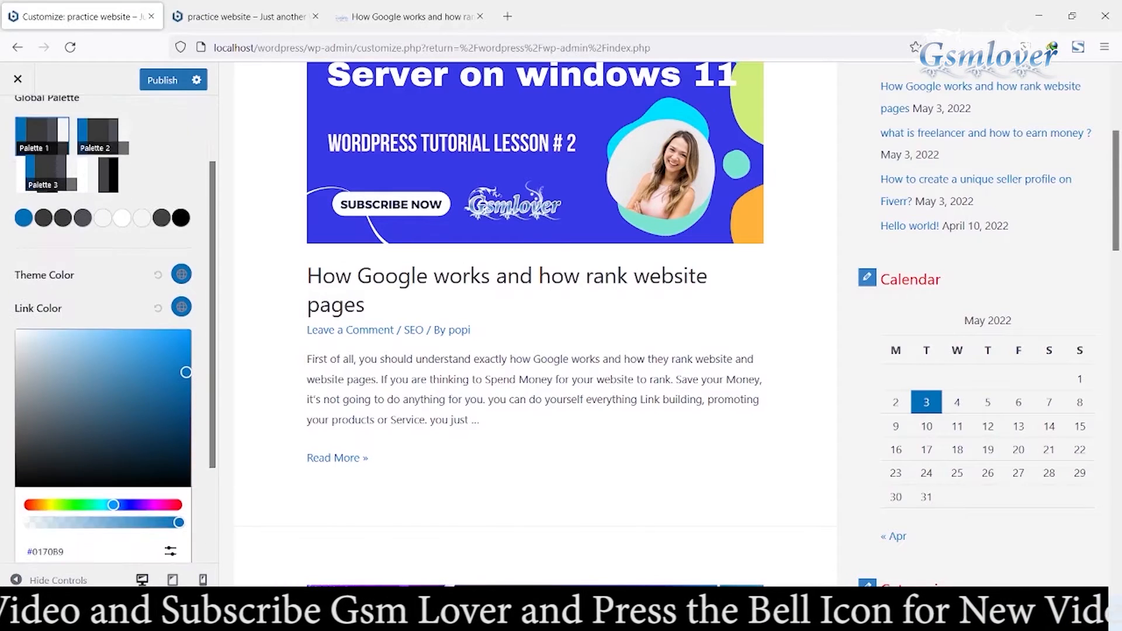
drag(113, 427, 179, 426)
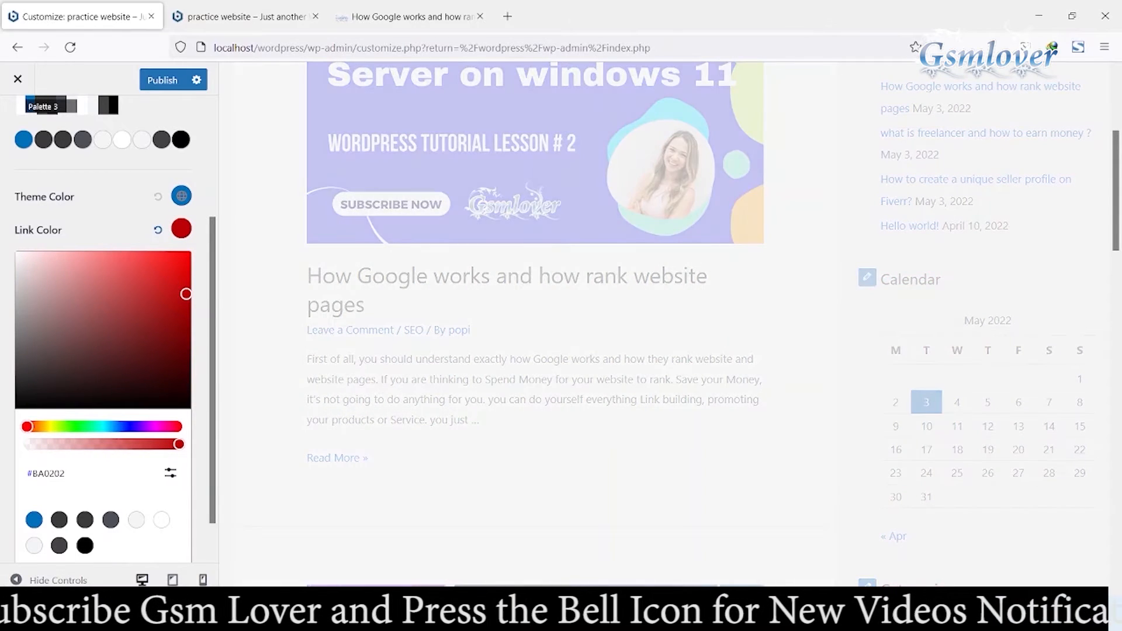
drag(186, 294, 185, 255)
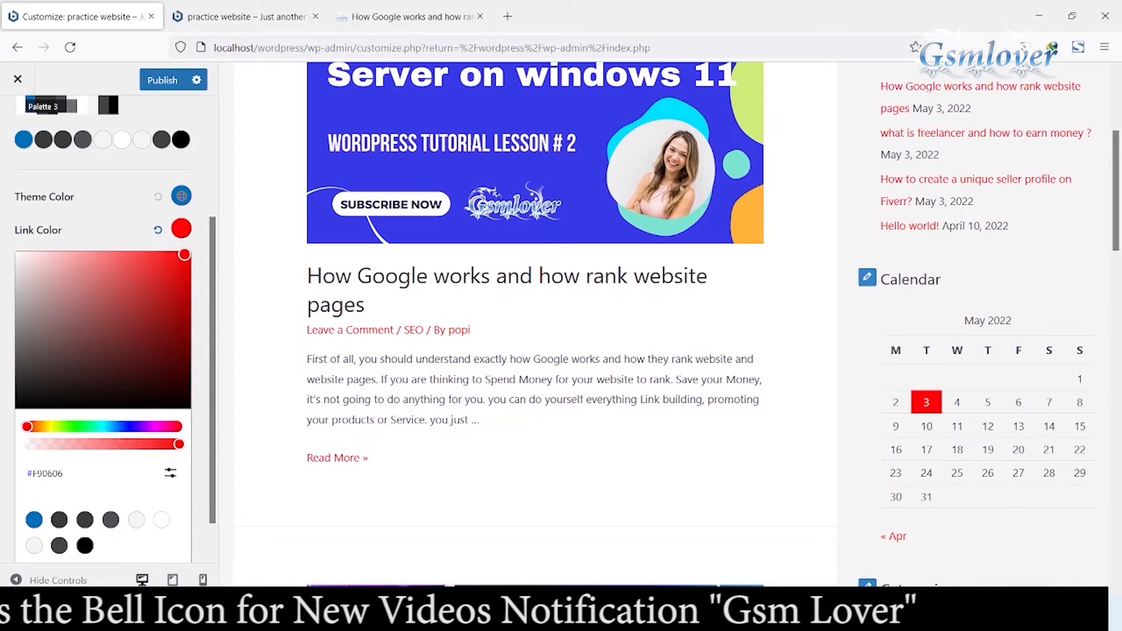
click(181, 228)
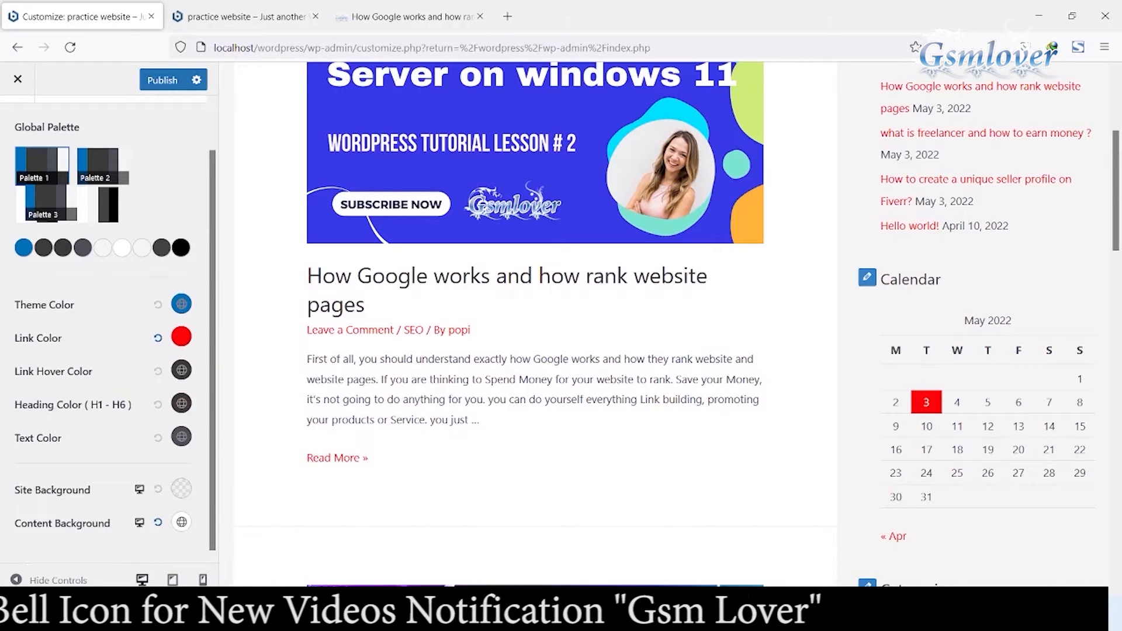
Step: Set the link hover colour to yellow and reset the link colour to its default
click(181, 371)
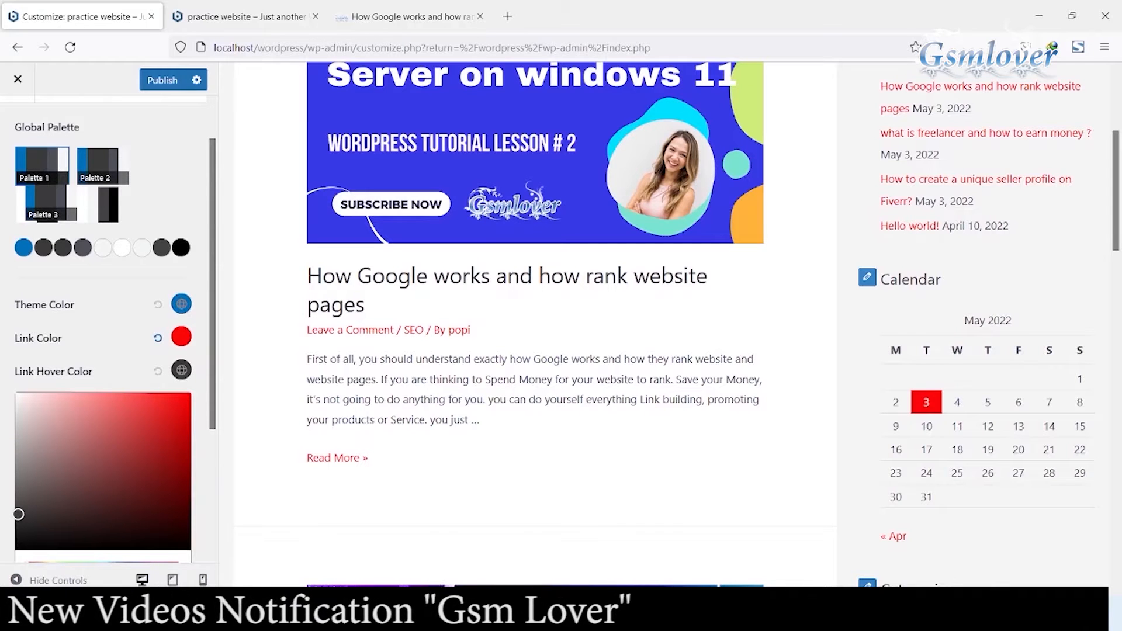
scroll(105, 327, down, 2)
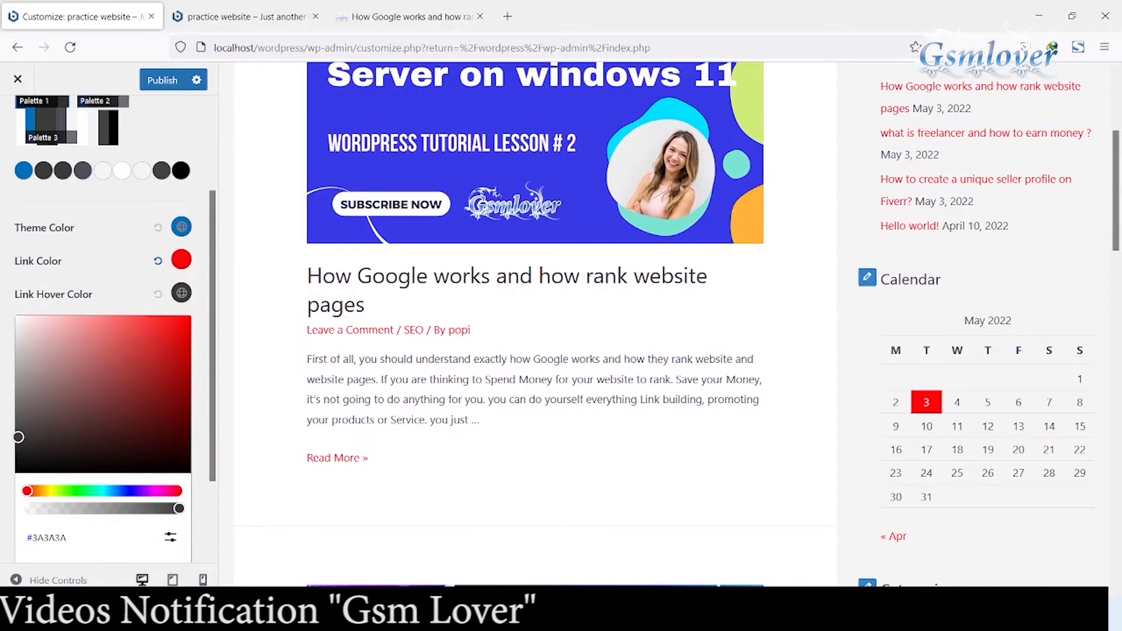
drag(27, 491, 52, 490)
drag(18, 437, 187, 317)
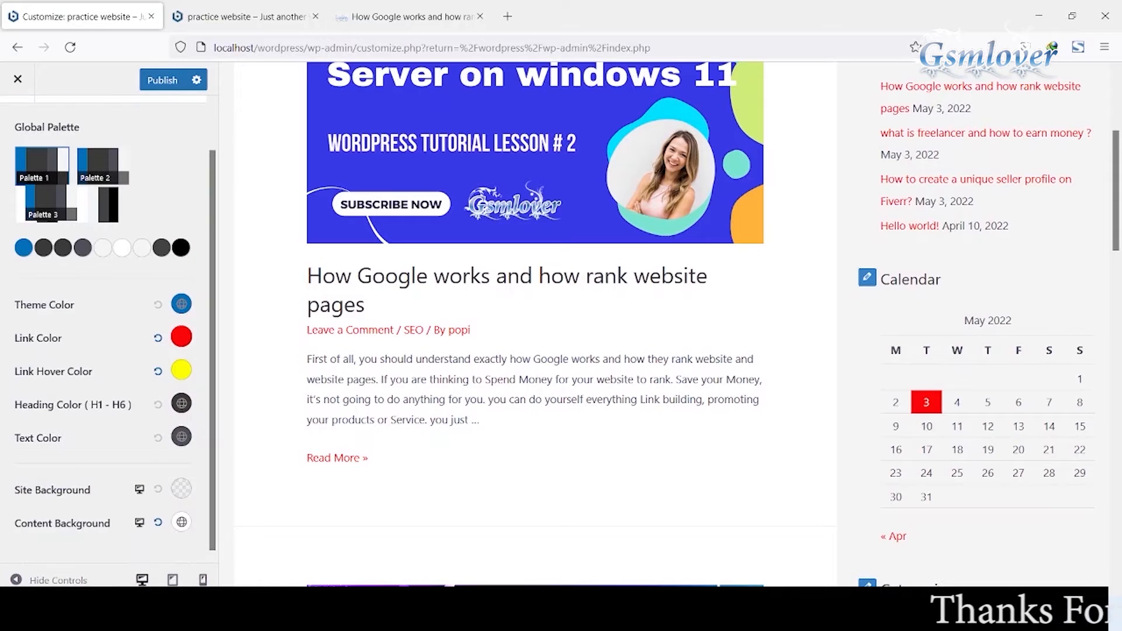
click(158, 338)
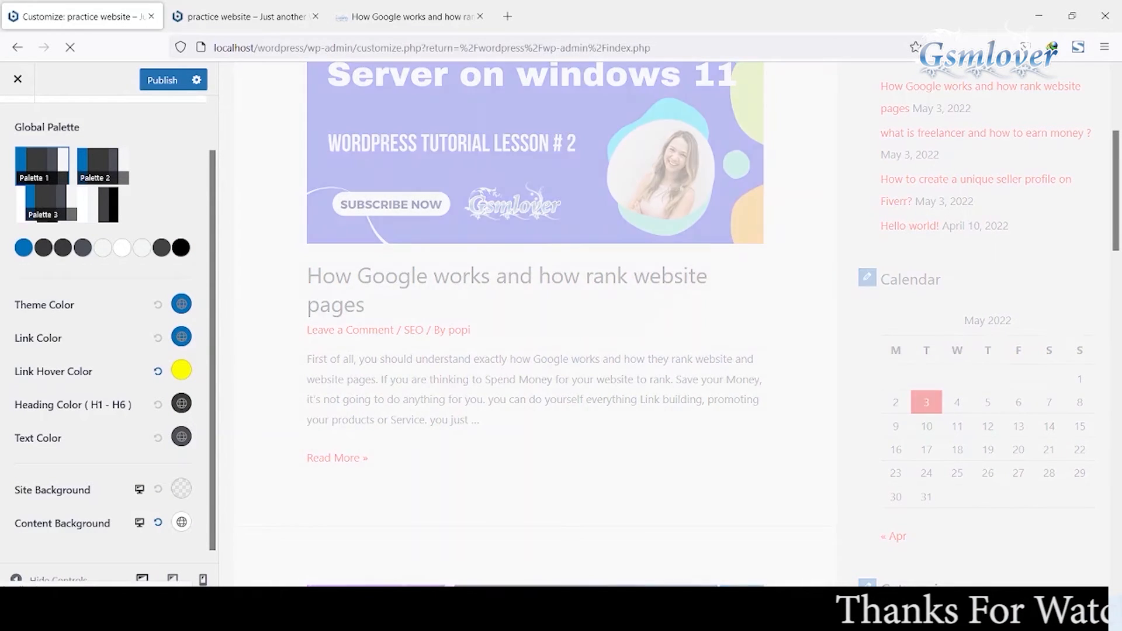
Step: Reset the link hover colour to its default and return to the Global settings
click(157, 372)
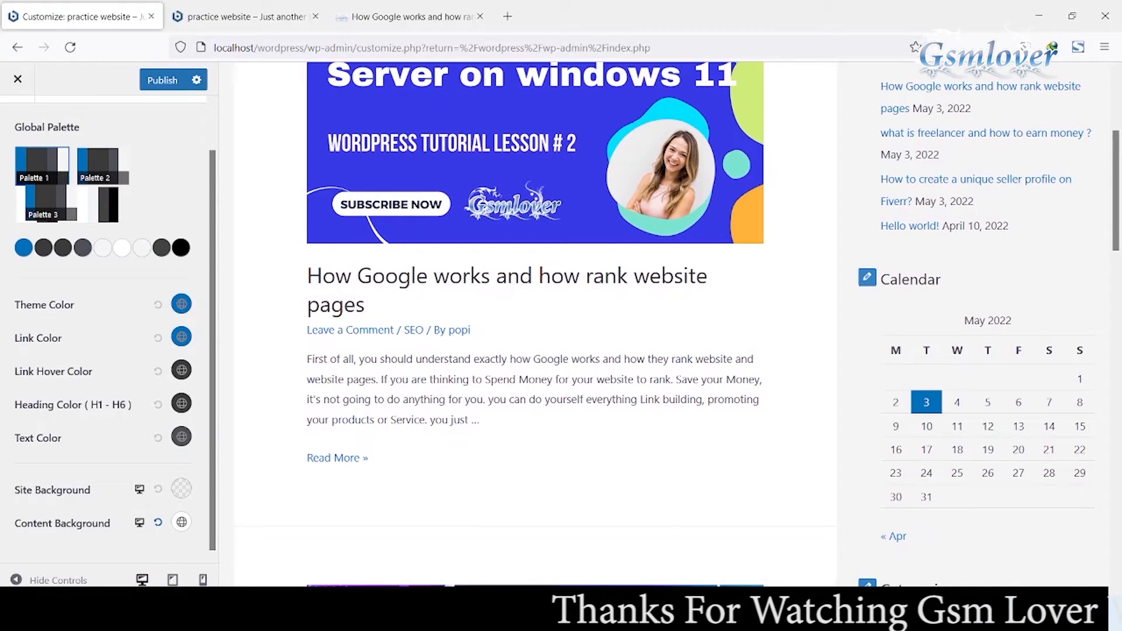
scroll(105, 322, up, 1)
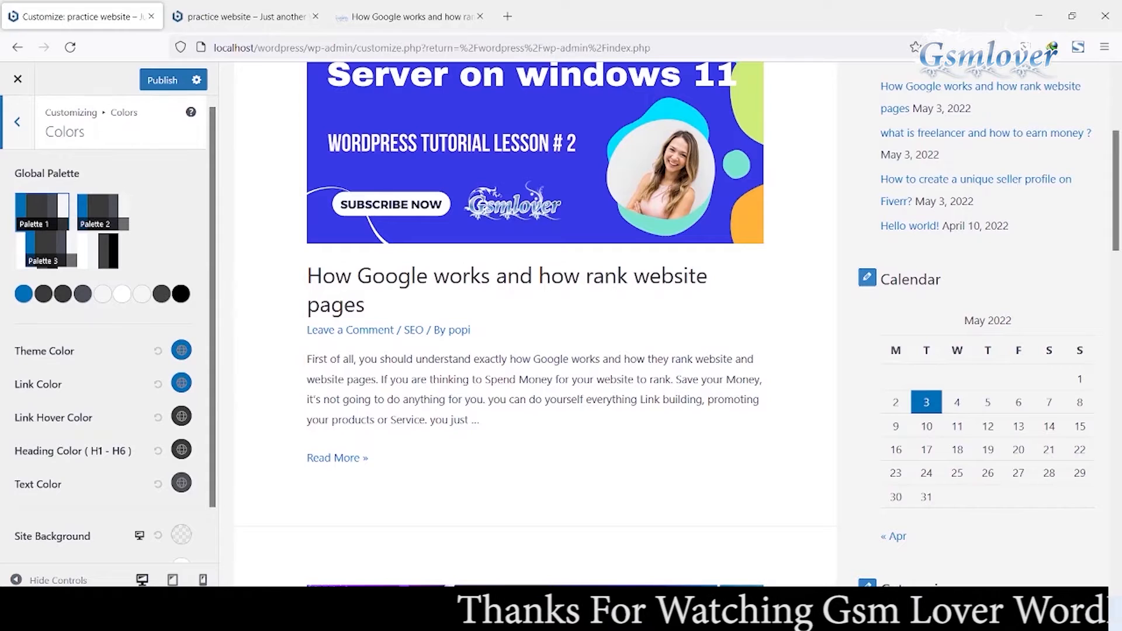
click(17, 121)
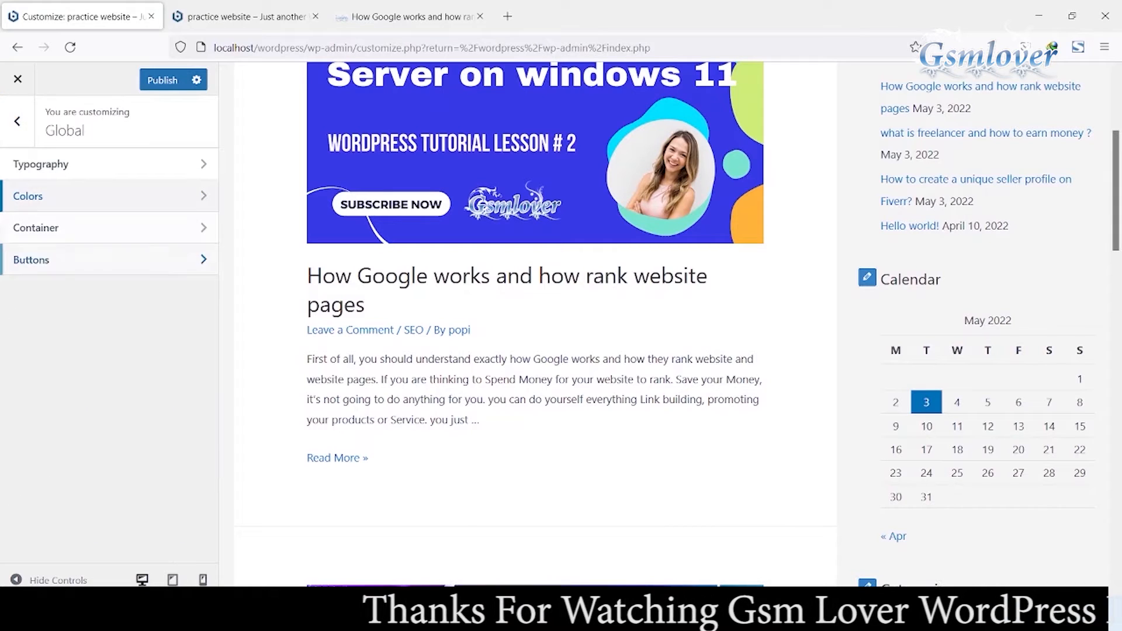
Step: Open the Container settings and set the container width to 1439 px
click(105, 227)
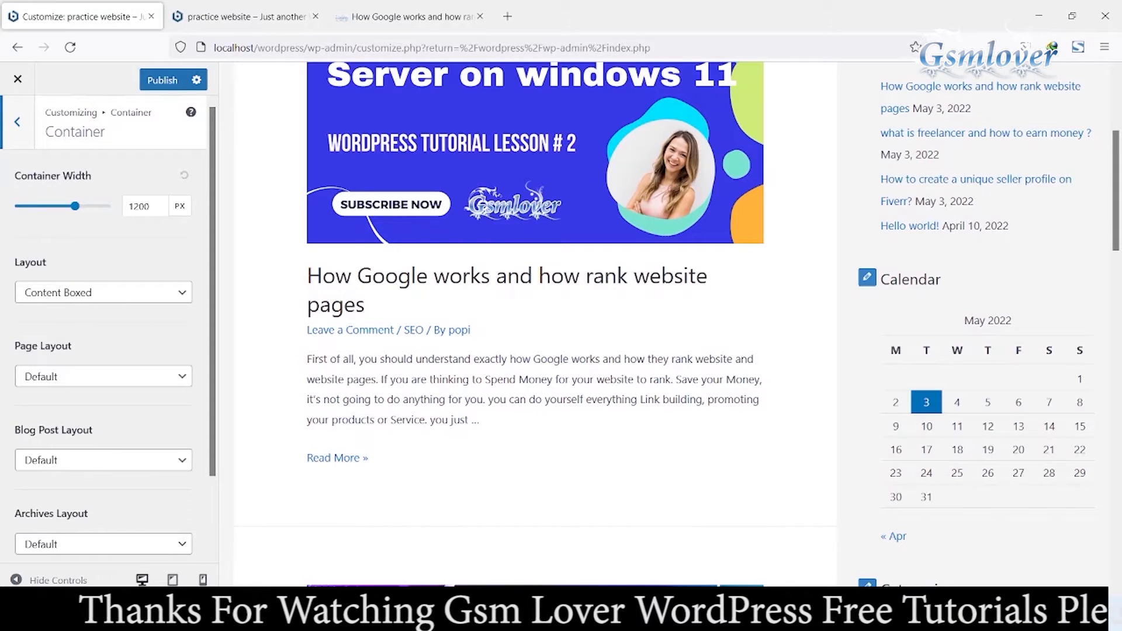
drag(75, 205, 34, 206)
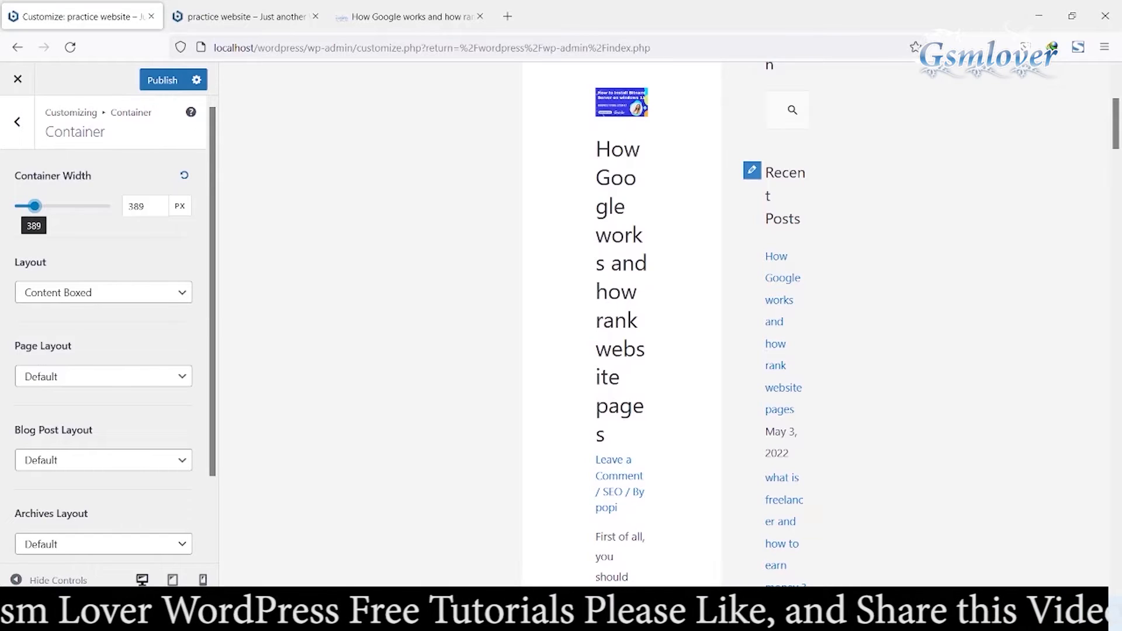
drag(34, 206, 73, 205)
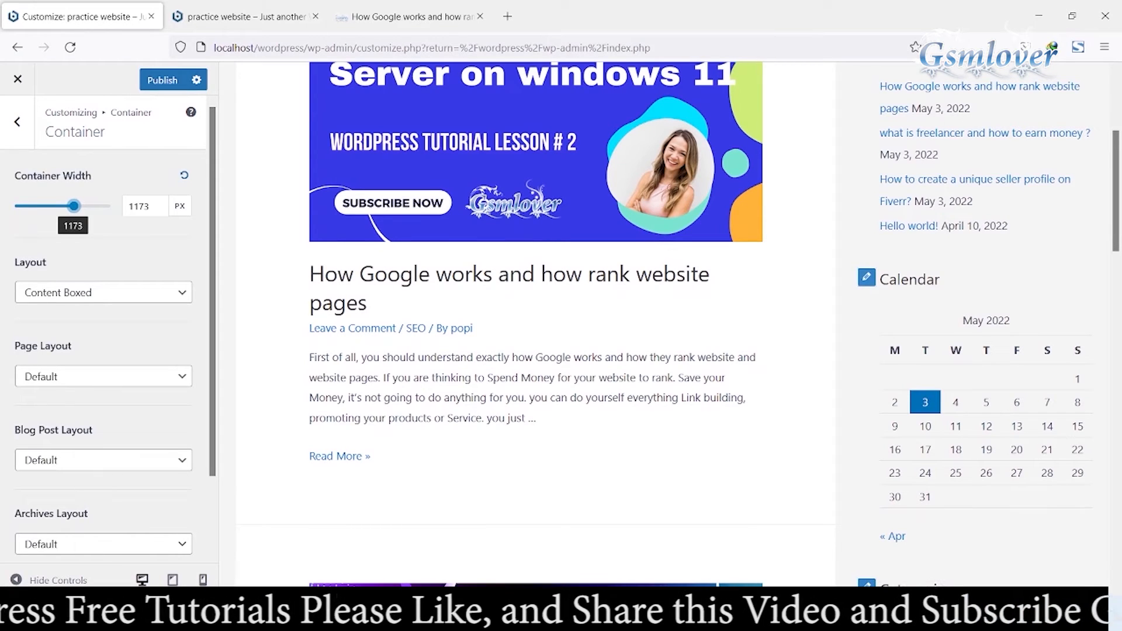
drag(74, 206, 87, 206)
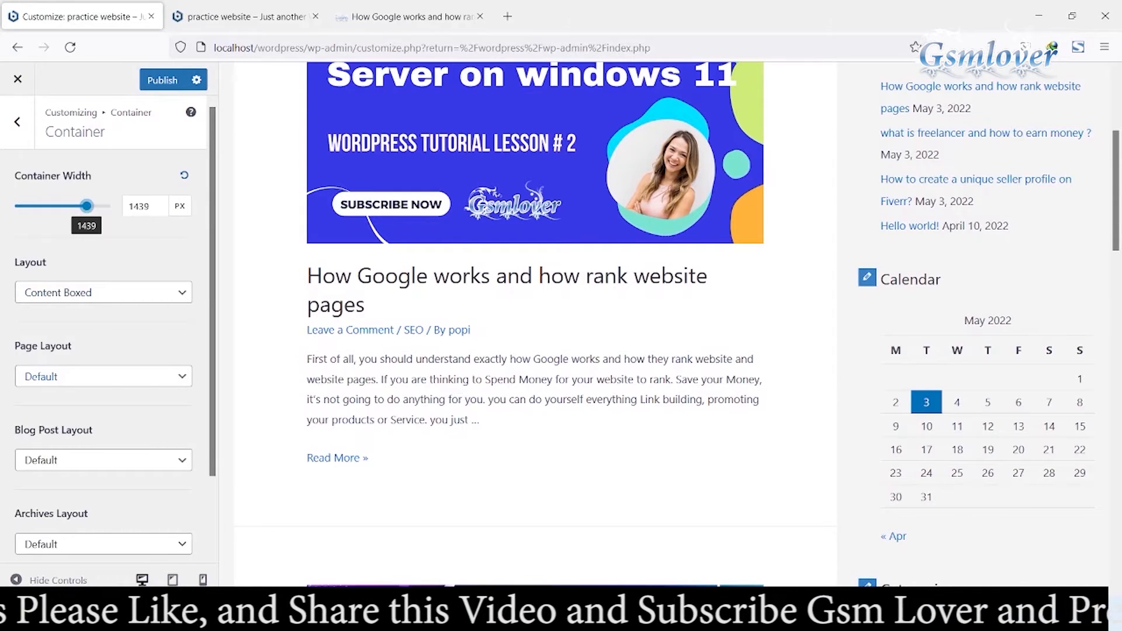
Step: Review the Page Layout and Blog Post Layout options without changing them
click(104, 376)
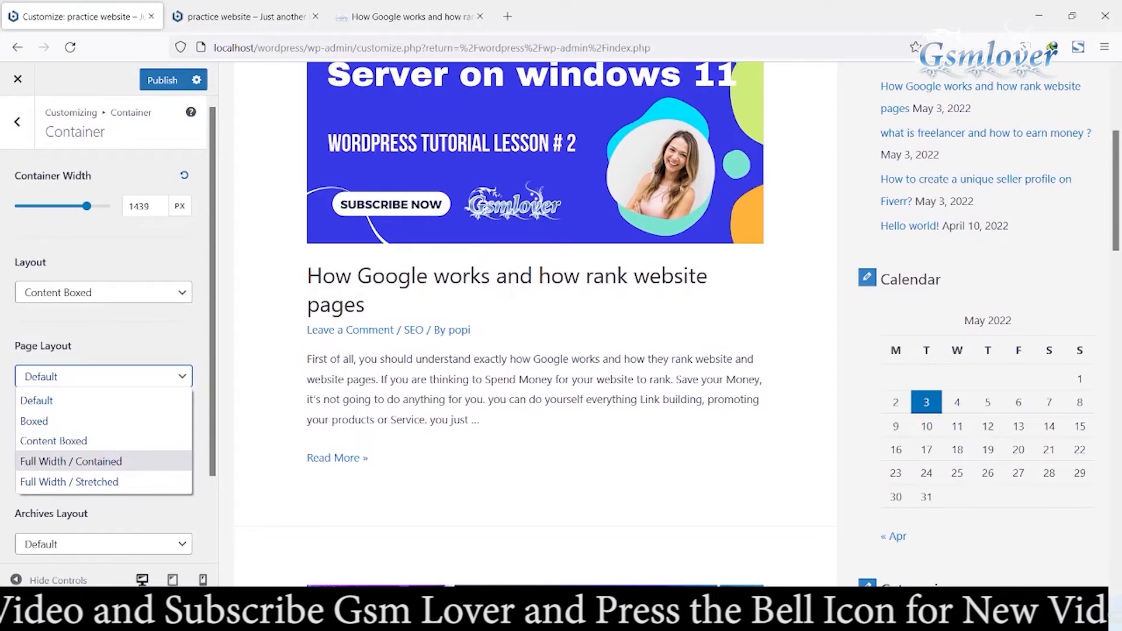
key(Escape)
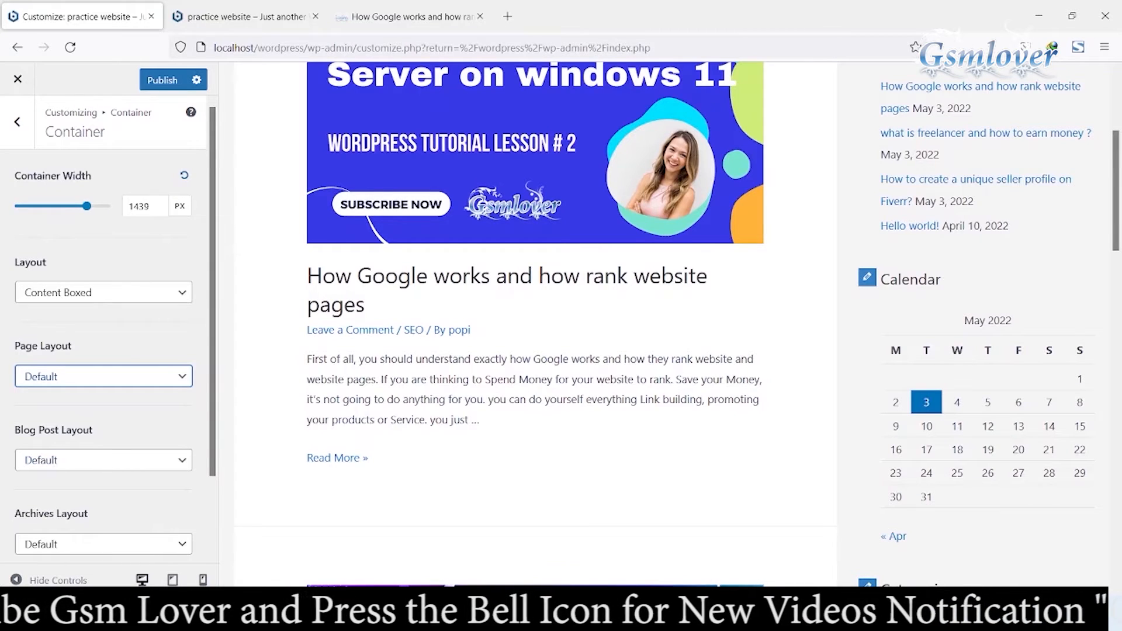
click(103, 460)
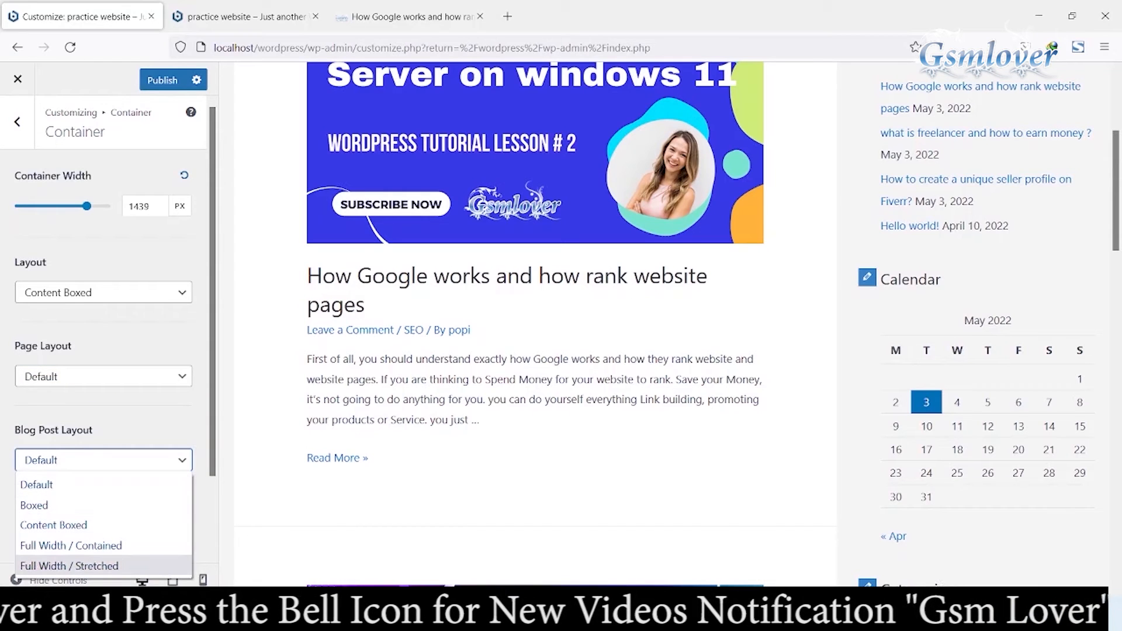
key(Escape)
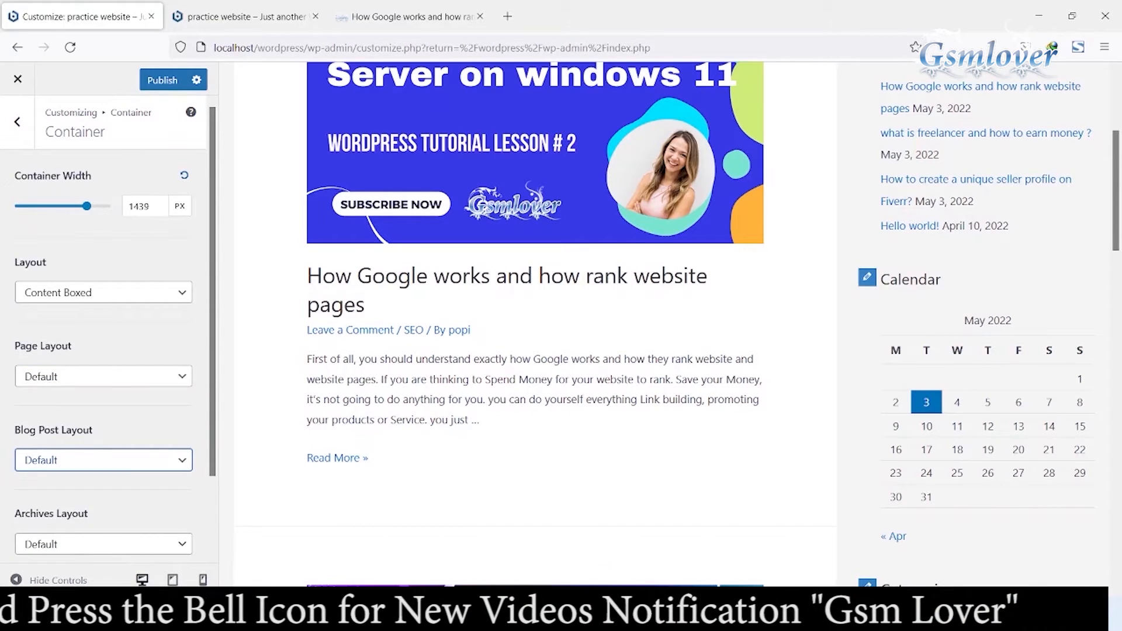
key(Escape)
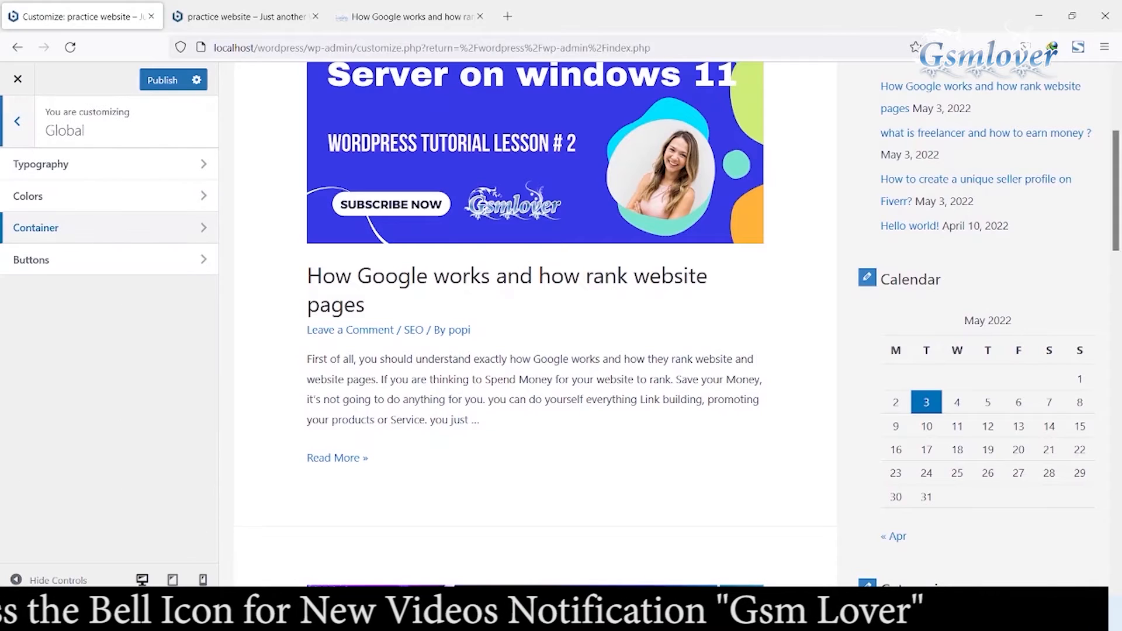
Step: Open the Buttons settings and examine the button presets, colours, border and padding options
key(Tab)
key(Return)
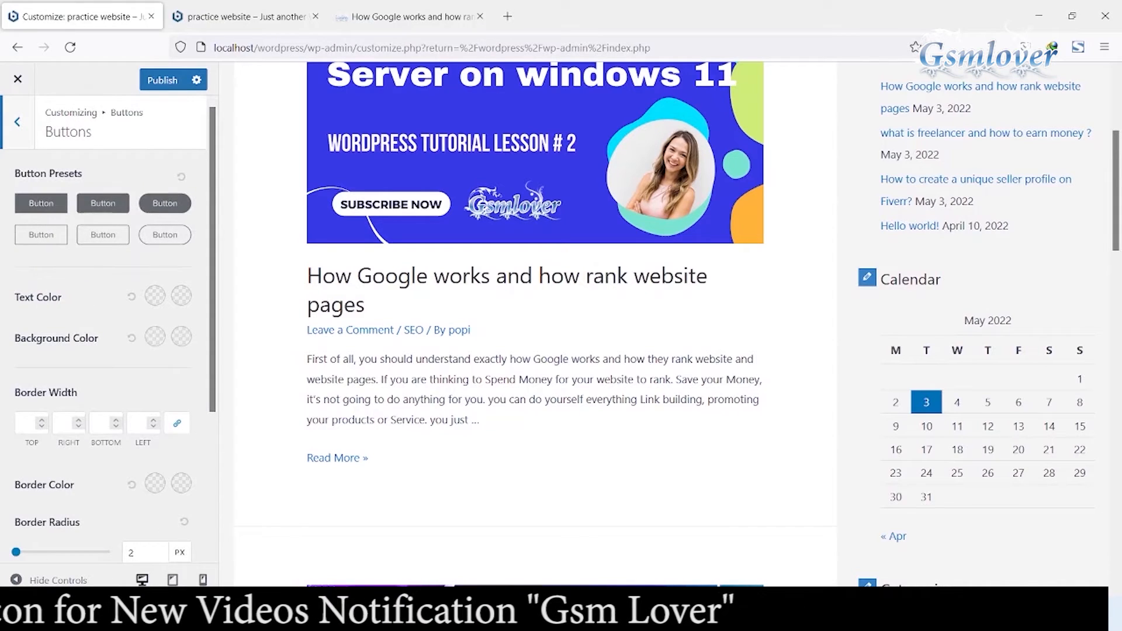
scroll(535, 325, up, 2)
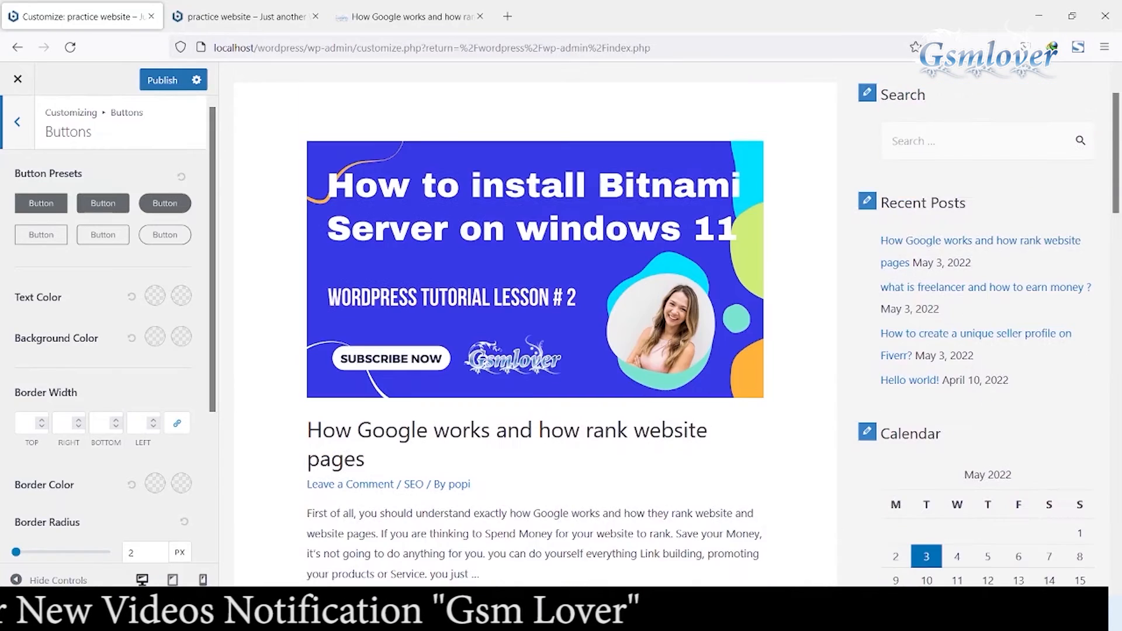
scroll(534, 324, down, 3)
scroll(535, 324, up, 4)
scroll(539, 153, down, 10)
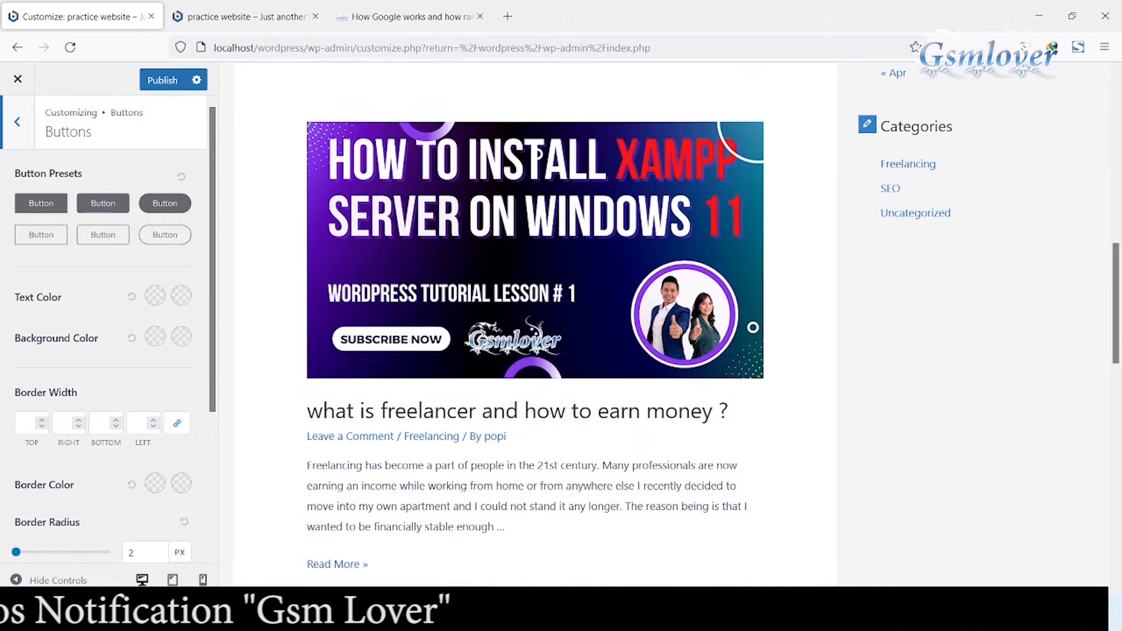
scroll(105, 327, down, 3)
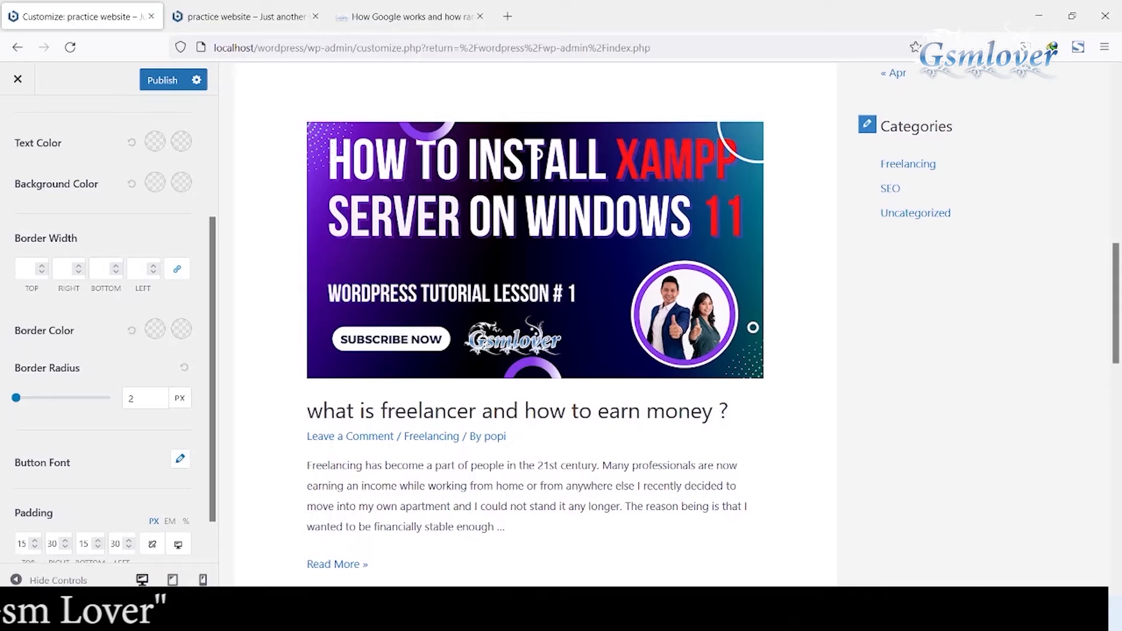
scroll(105, 328, up, 1)
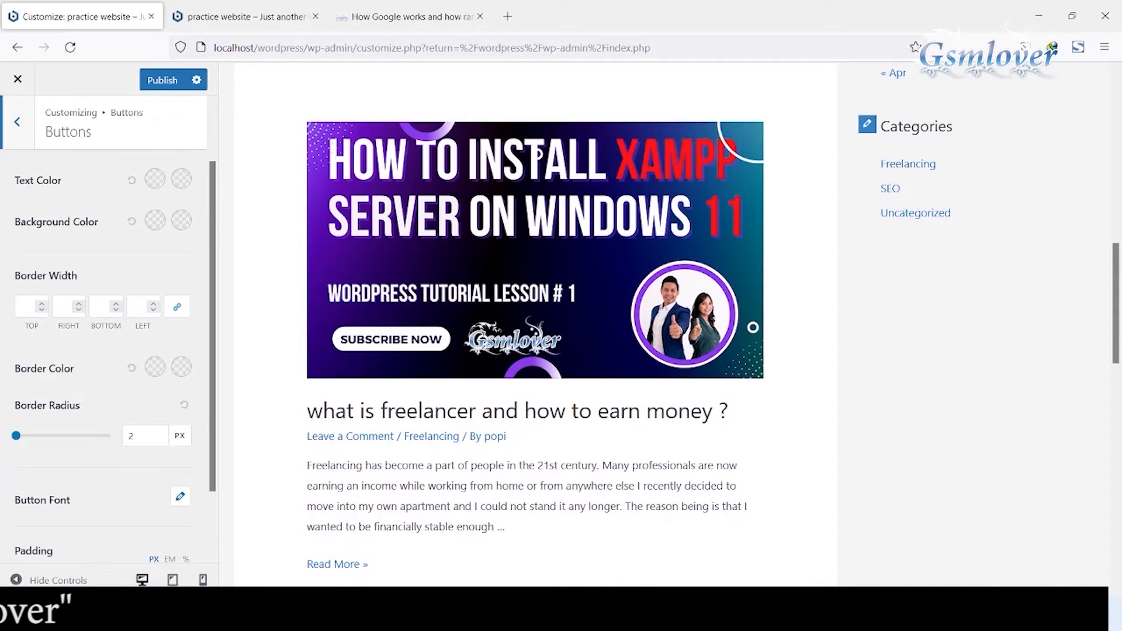
scroll(106, 327, up, 3)
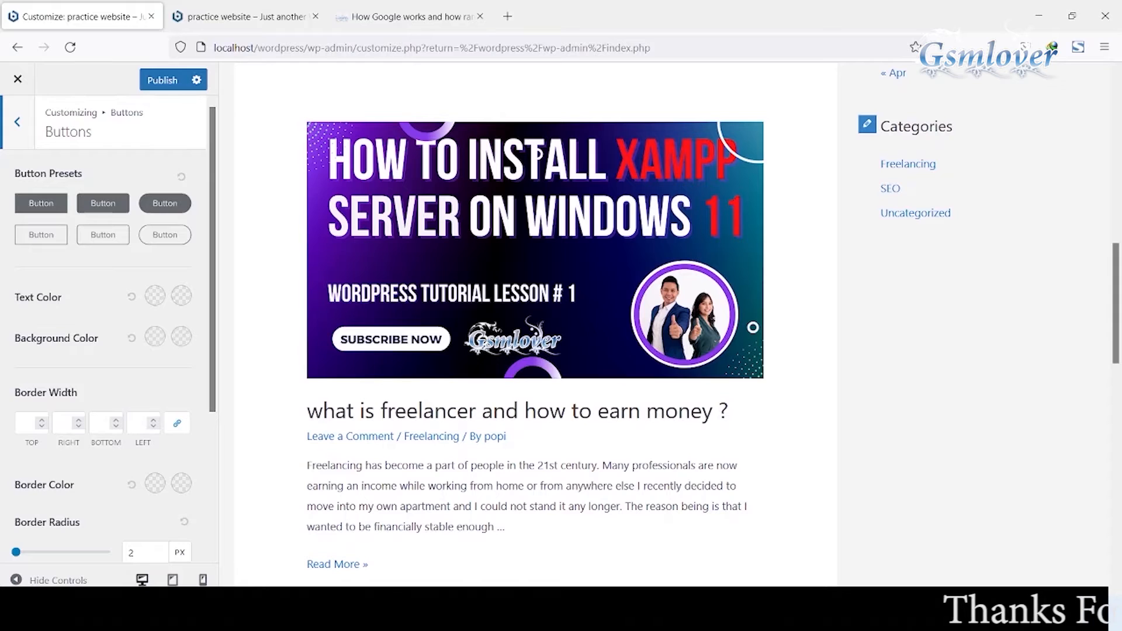
Step: Open the Site Title & Logo settings in the Header Builder
click(17, 122)
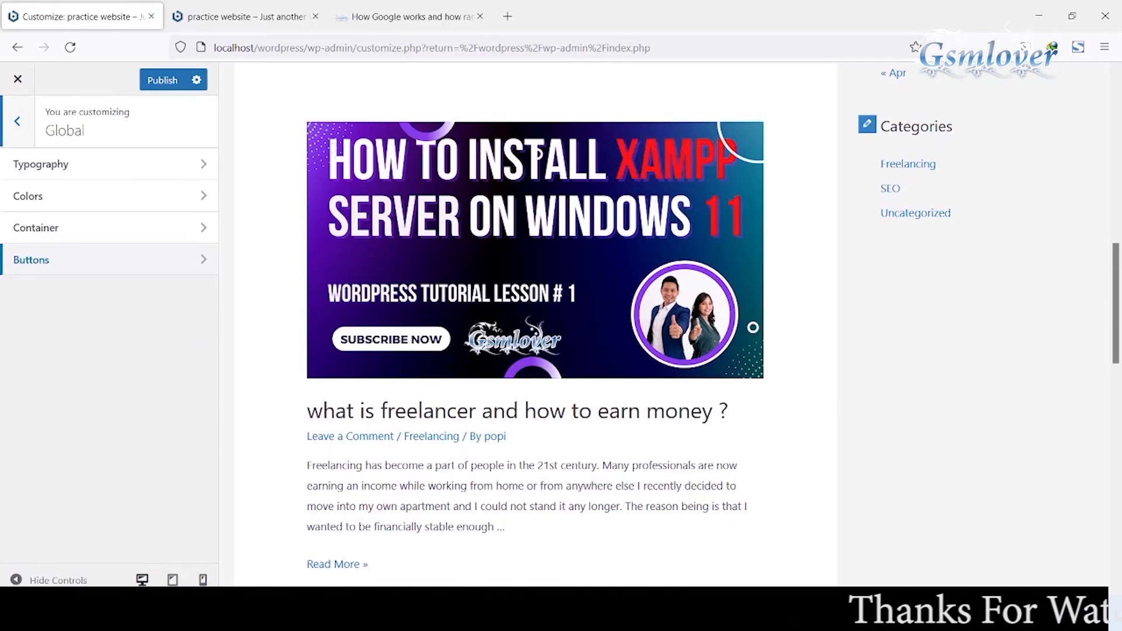
click(17, 121)
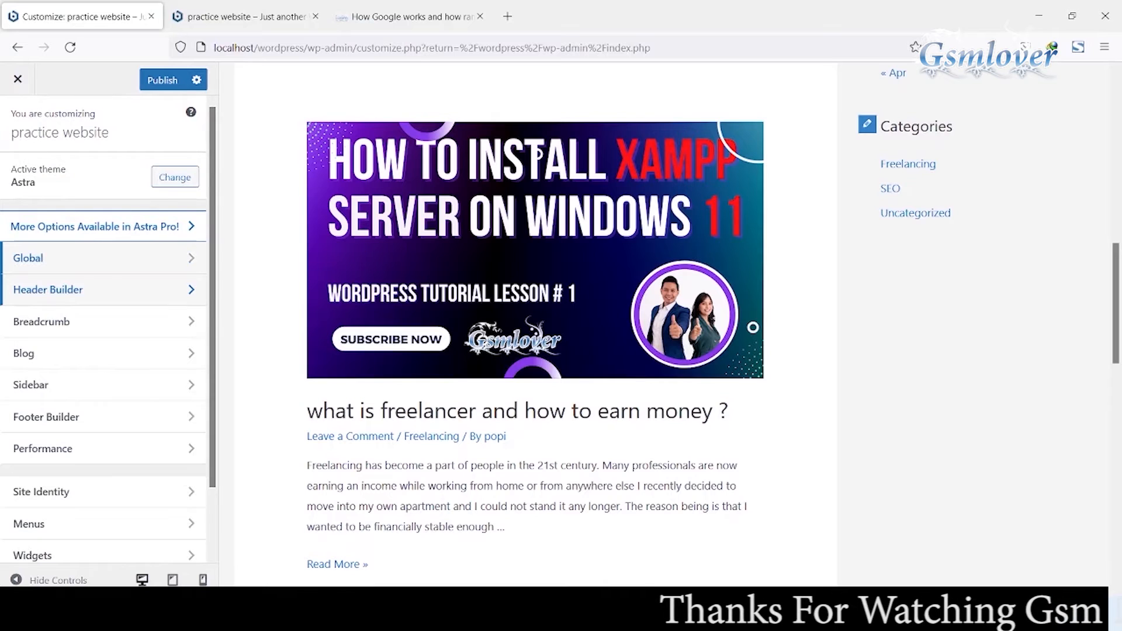
click(70, 289)
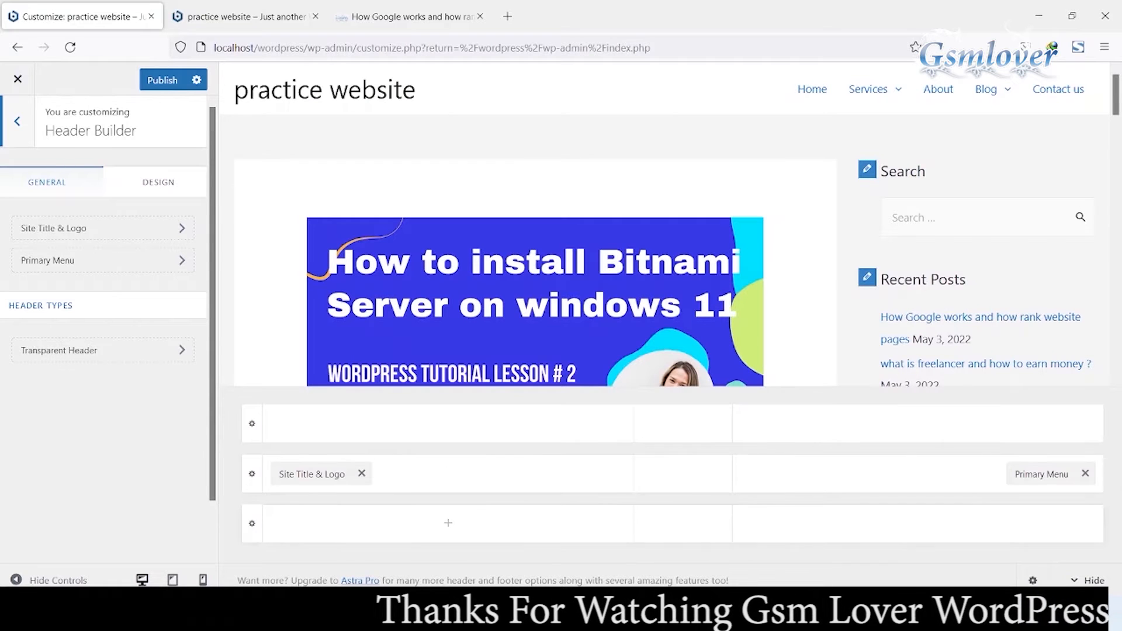
click(312, 474)
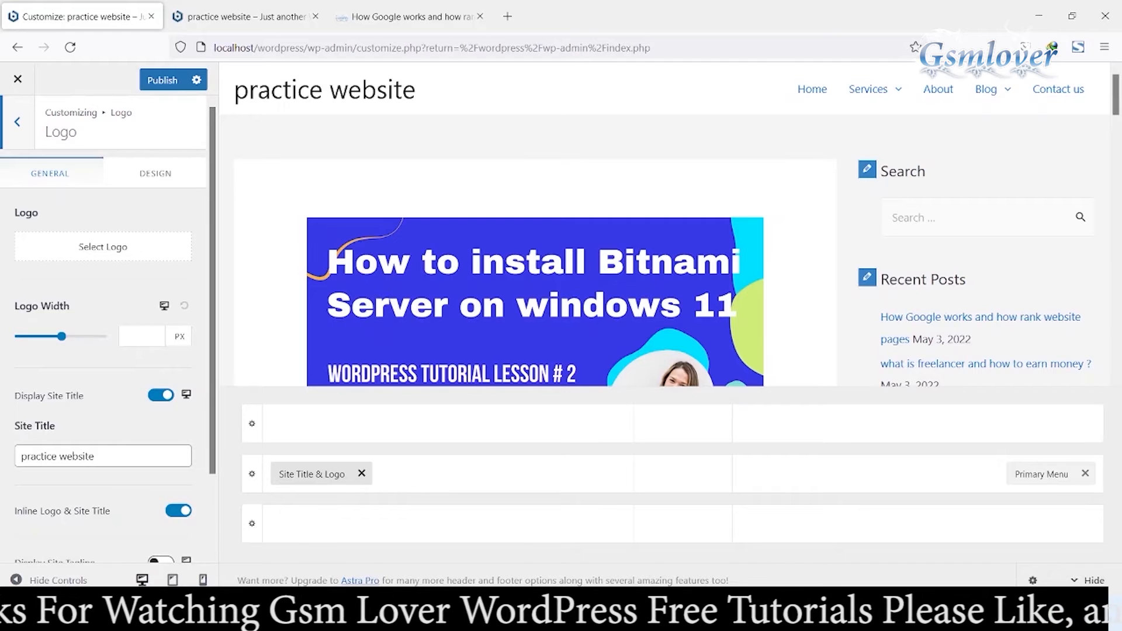
click(103, 247)
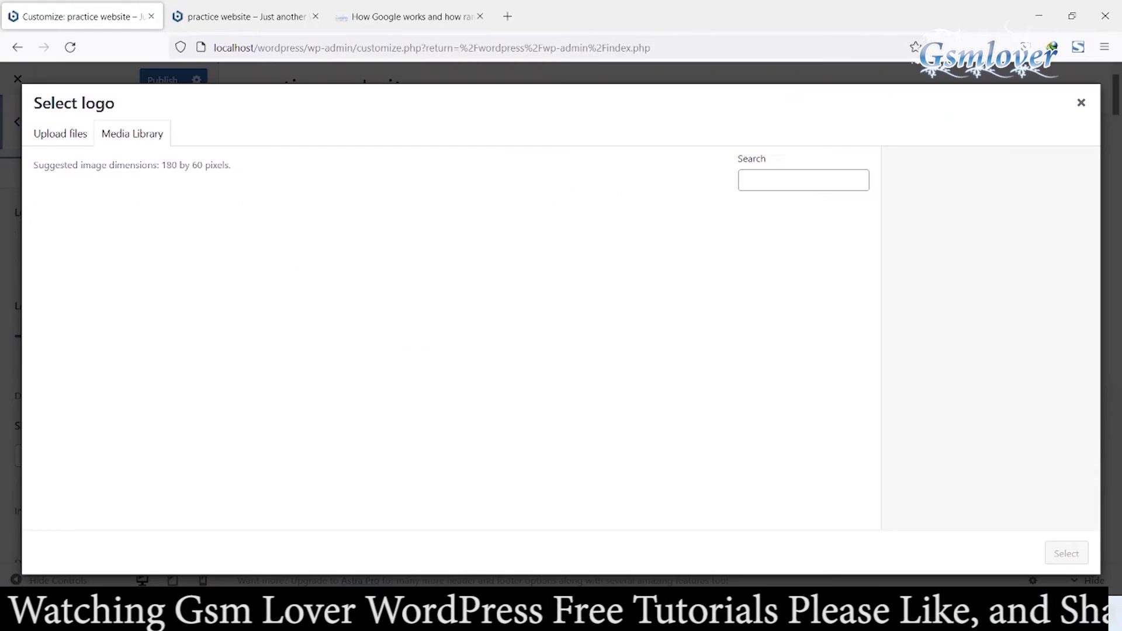
click(60, 134)
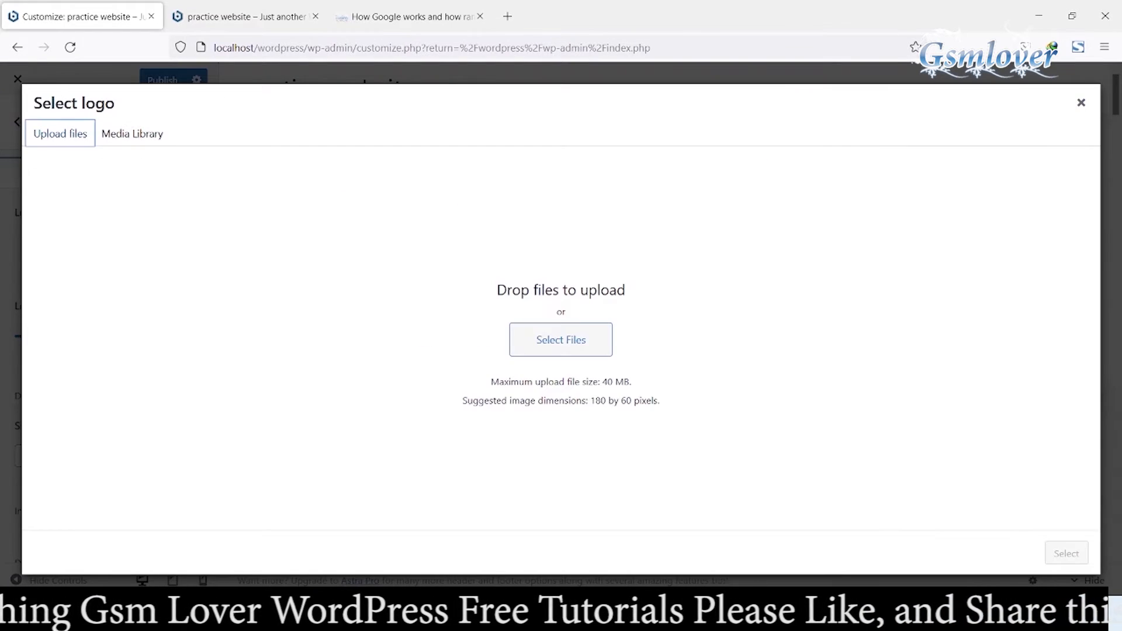
click(560, 339)
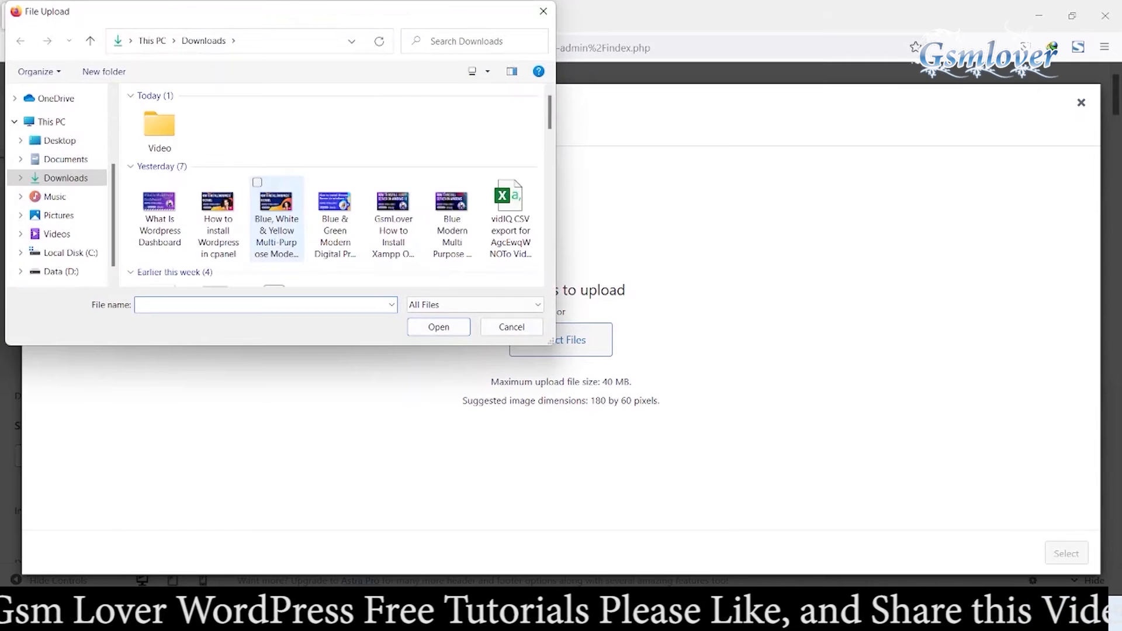
click(66, 159)
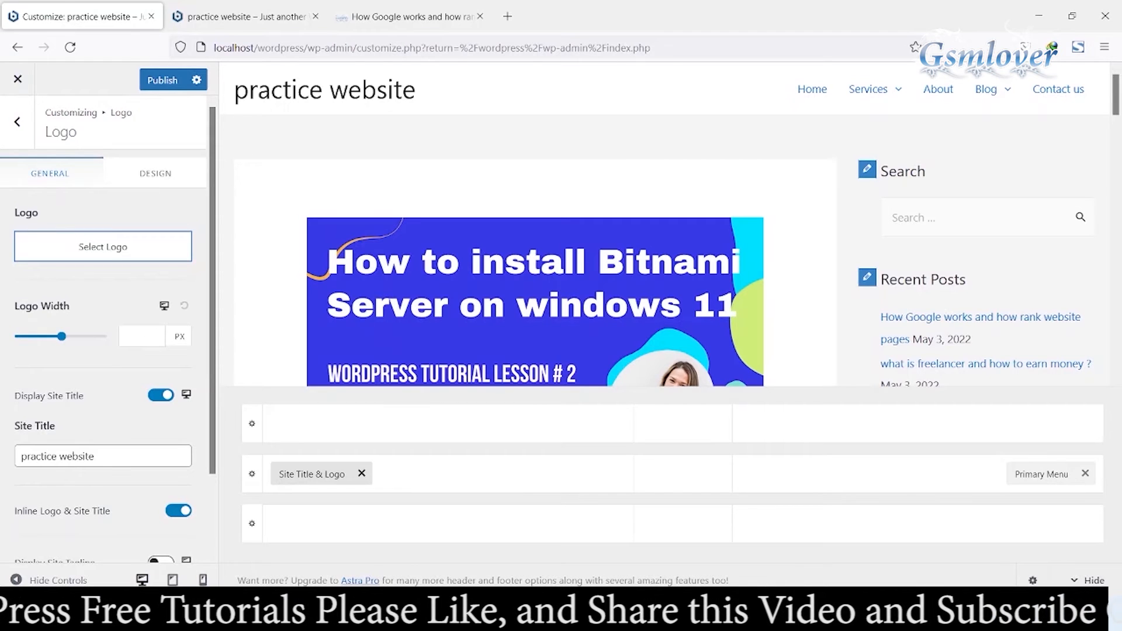
click(96, 456)
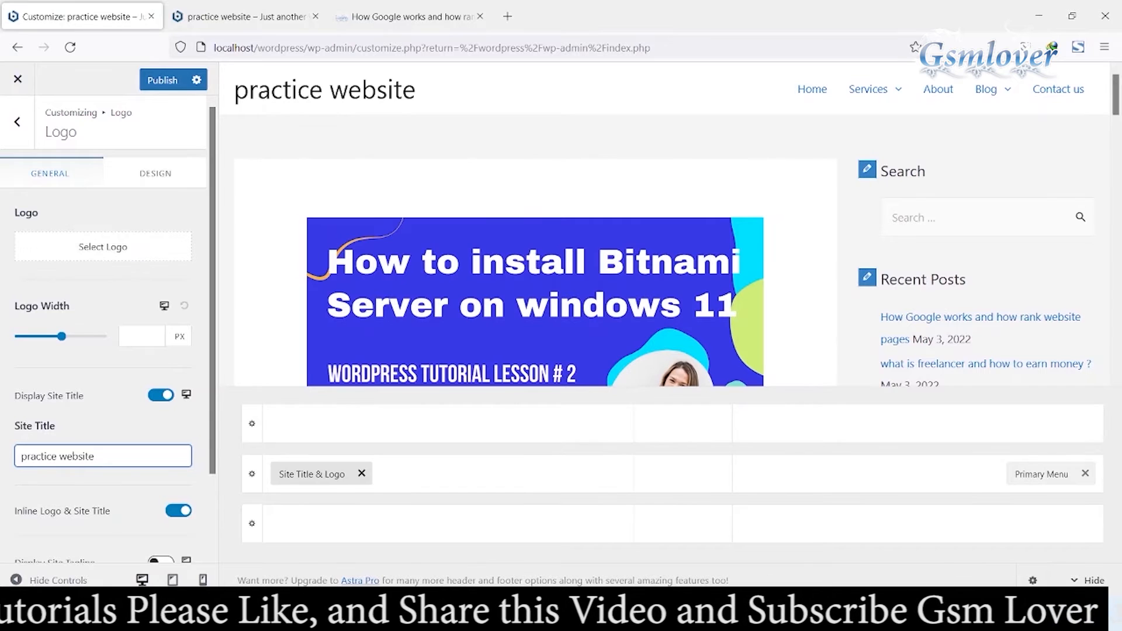
Step: Upload the gsm lover logo image as the site logo, skipping cropping
click(102, 246)
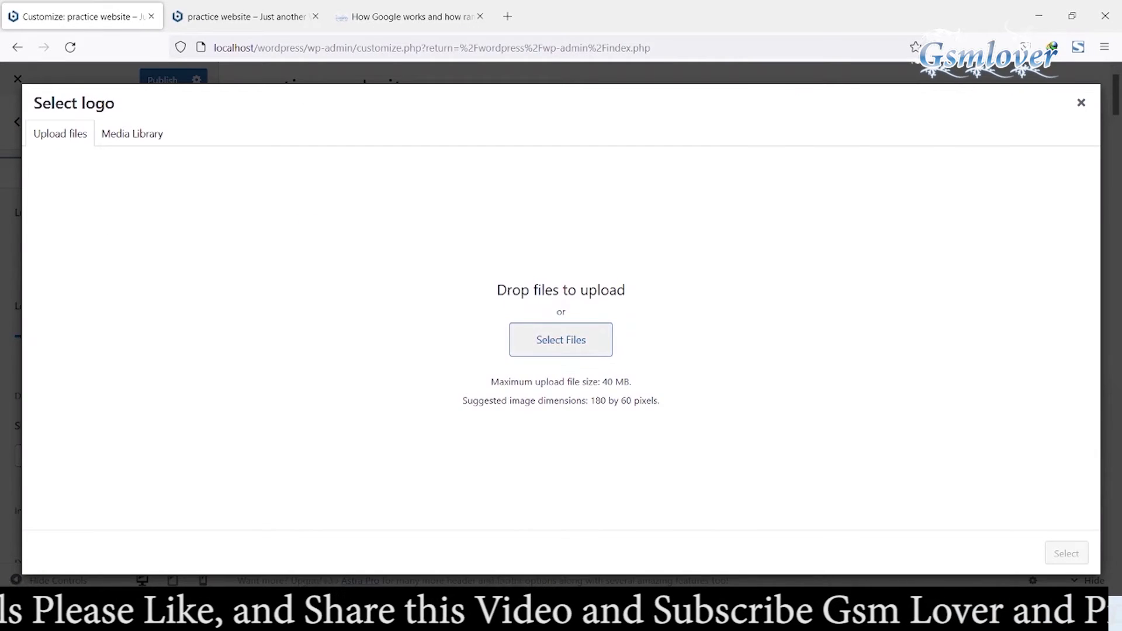
click(560, 340)
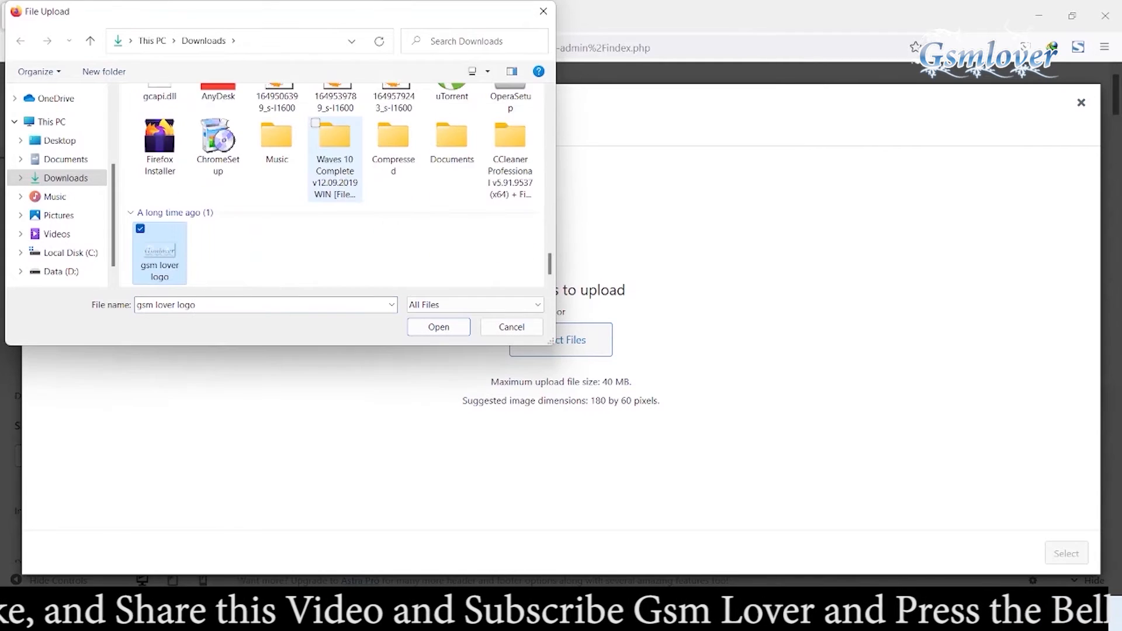
click(438, 327)
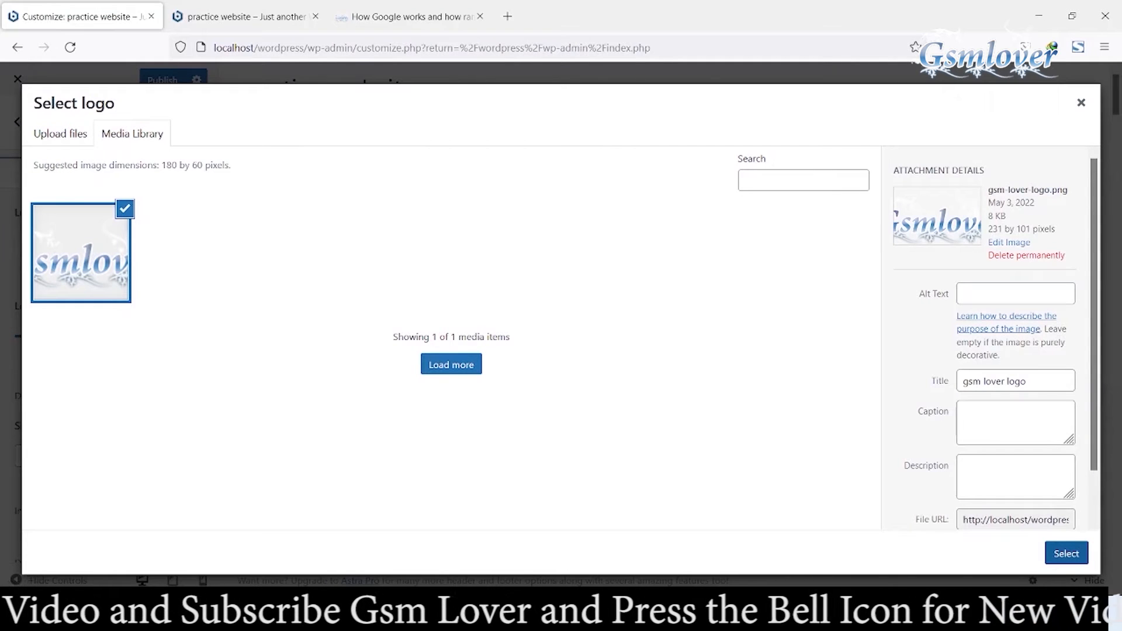
click(1065, 554)
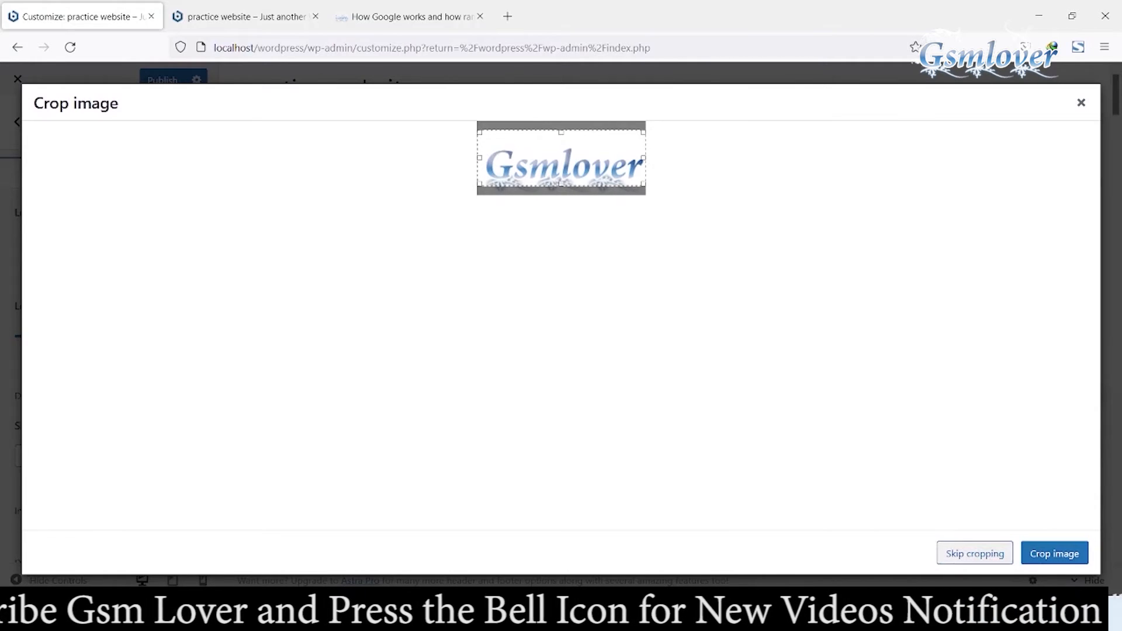
click(974, 553)
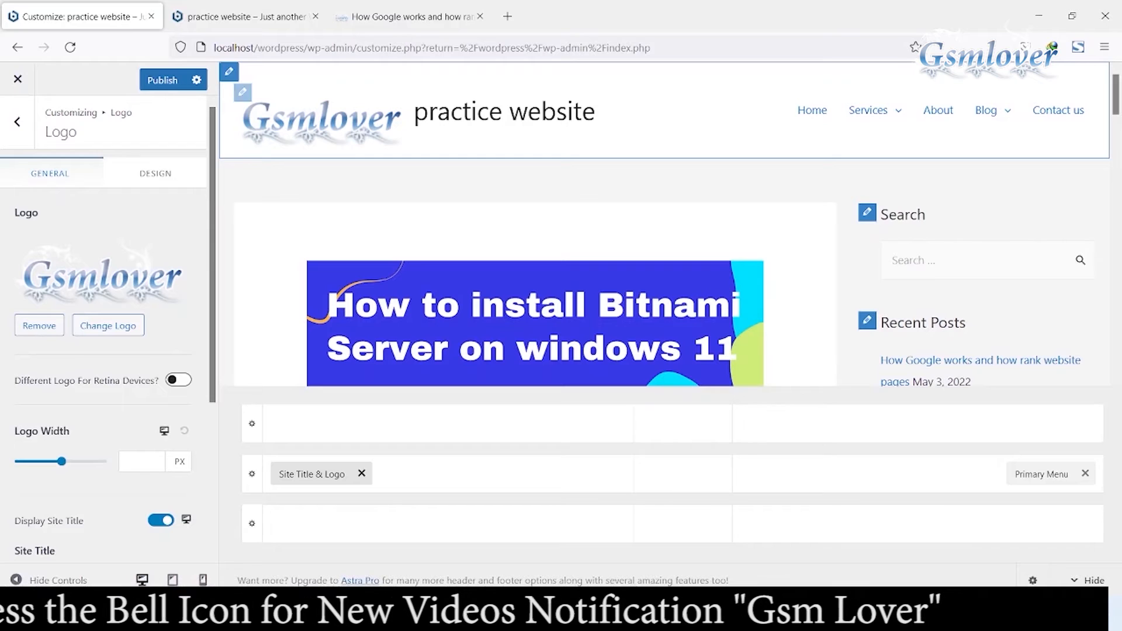
Step: Turn off the Display Site Title option
scroll(105, 322, down, 4)
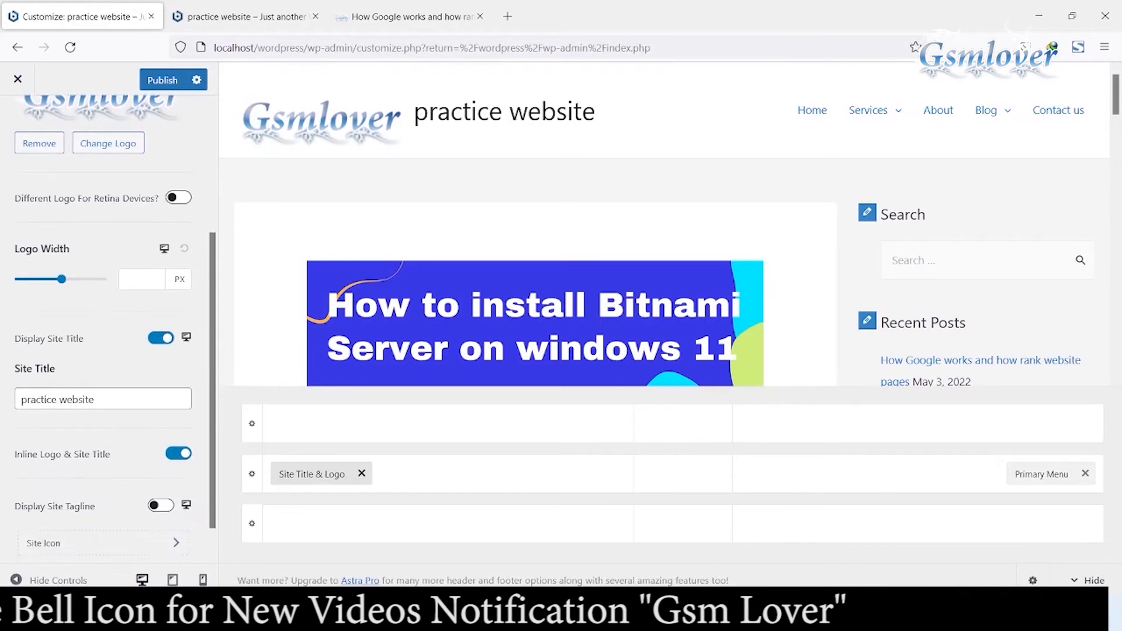
triple_click(58, 367)
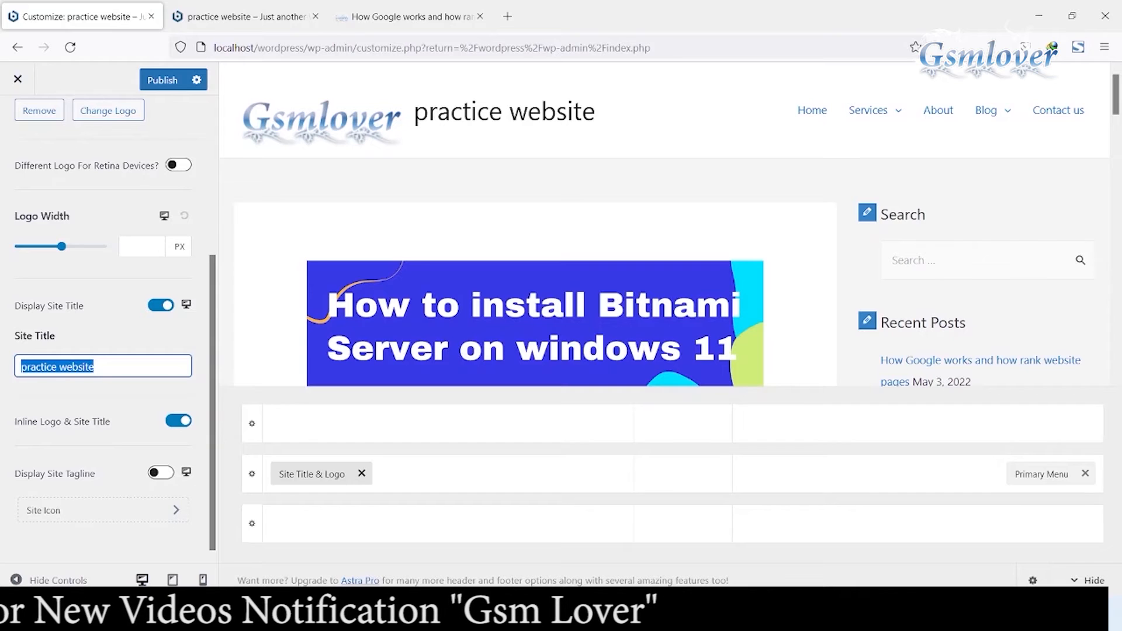
click(161, 305)
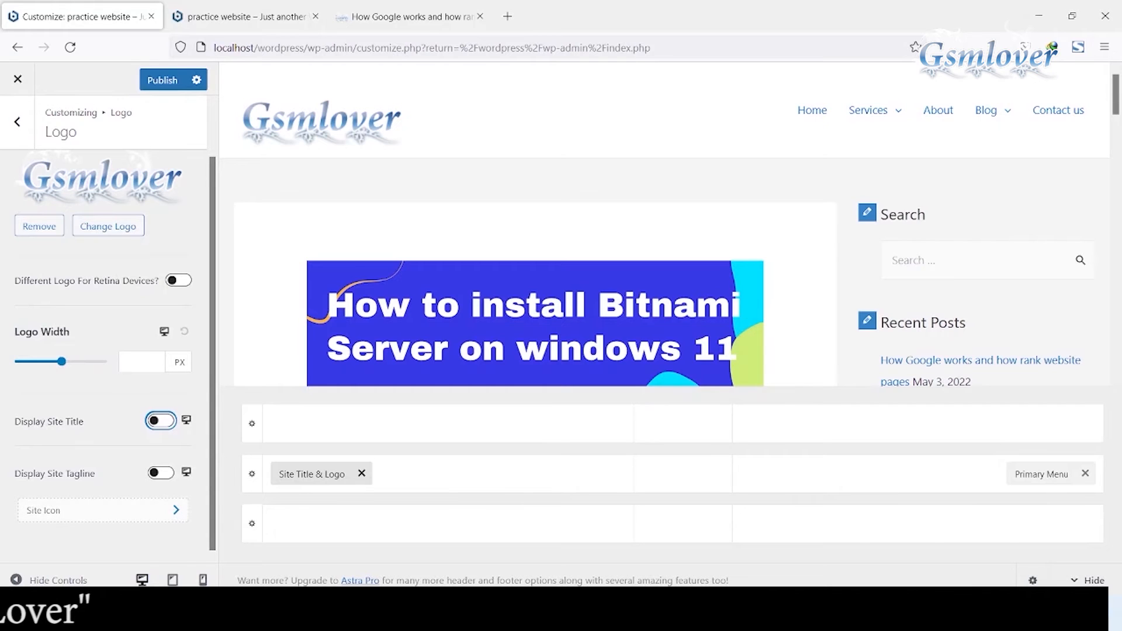
Step: Choose the gsm lover logo image from the media library as the site icon
click(103, 510)
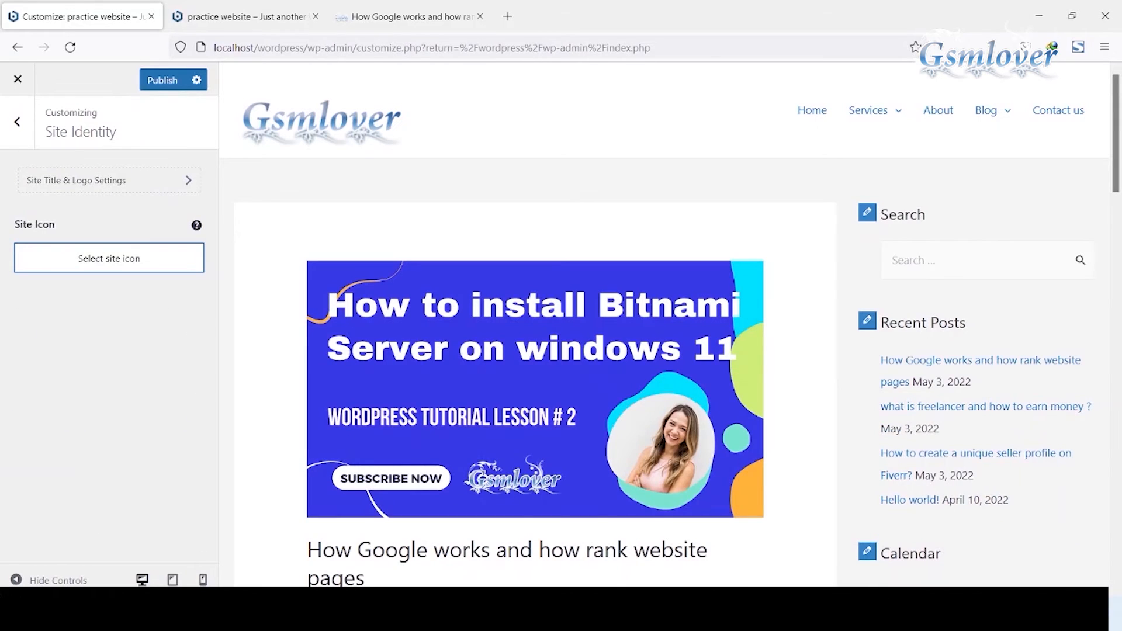
click(109, 258)
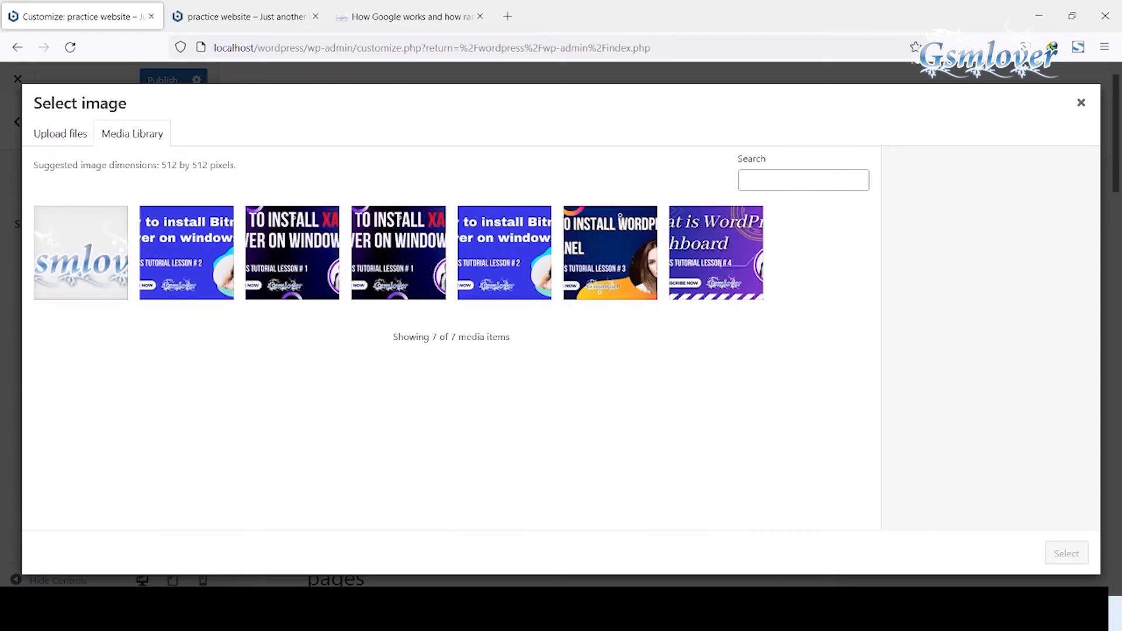
click(81, 252)
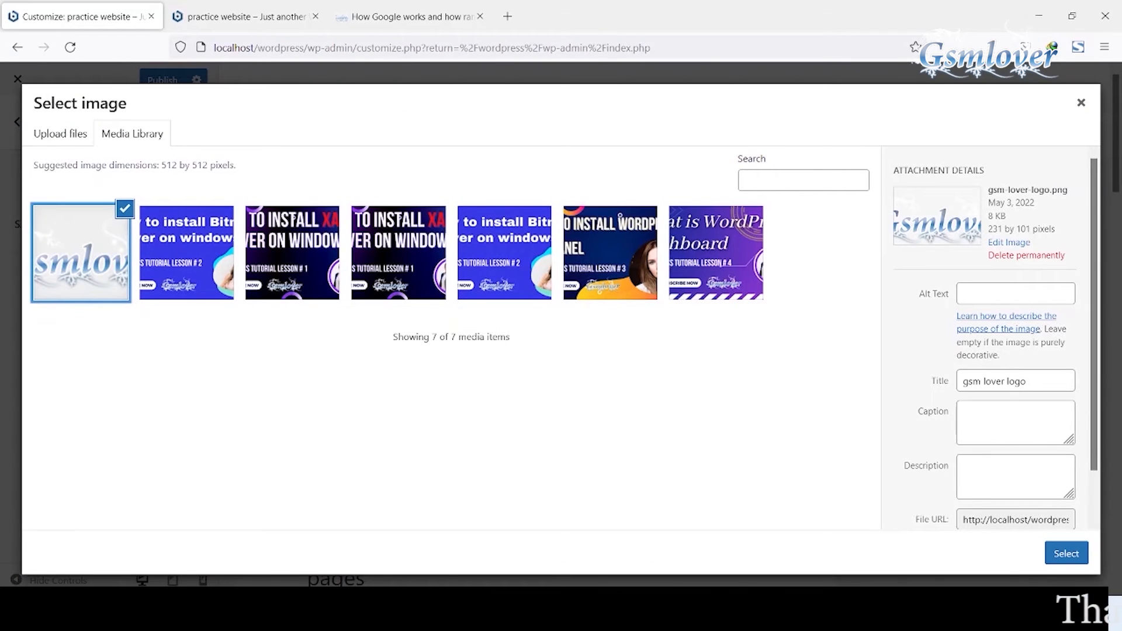